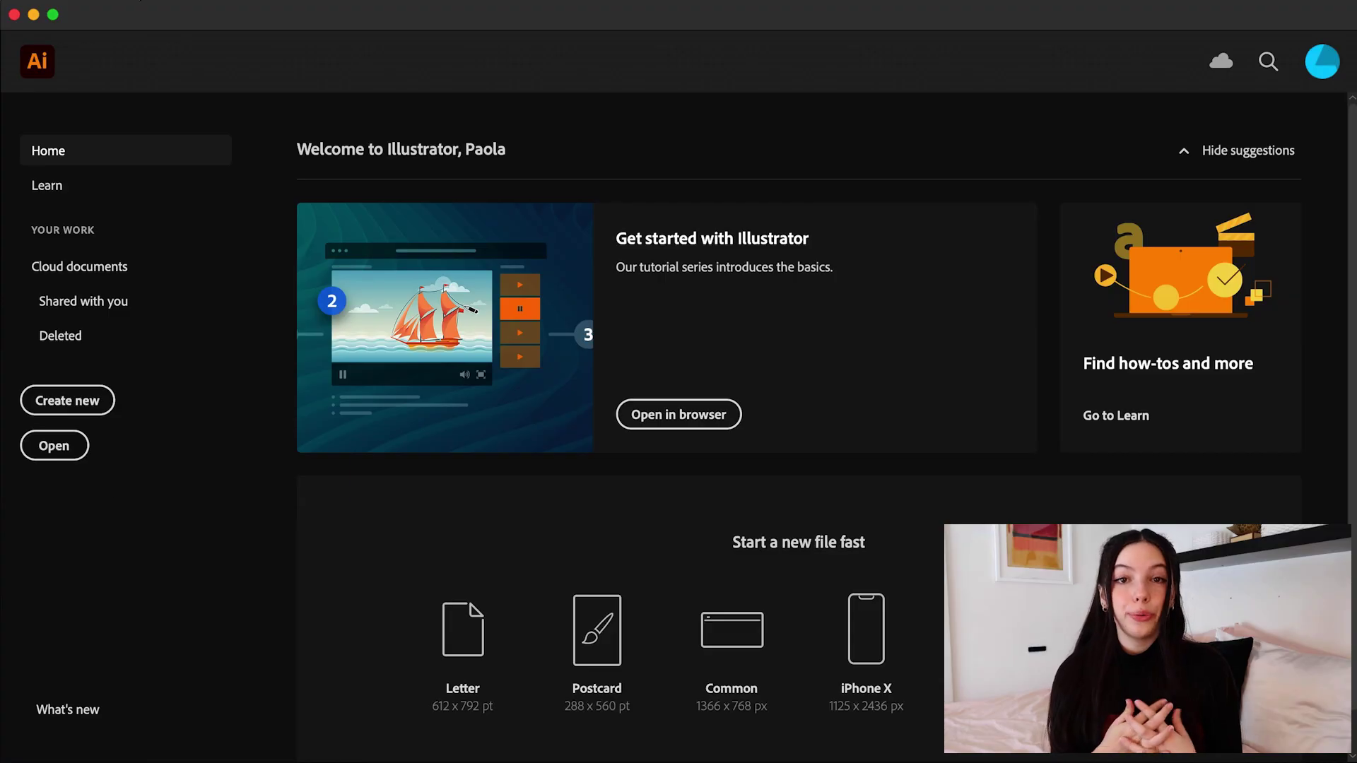
Open the New Document dialog from the File menu
left_click(136, 2)
left_click(152, 9)
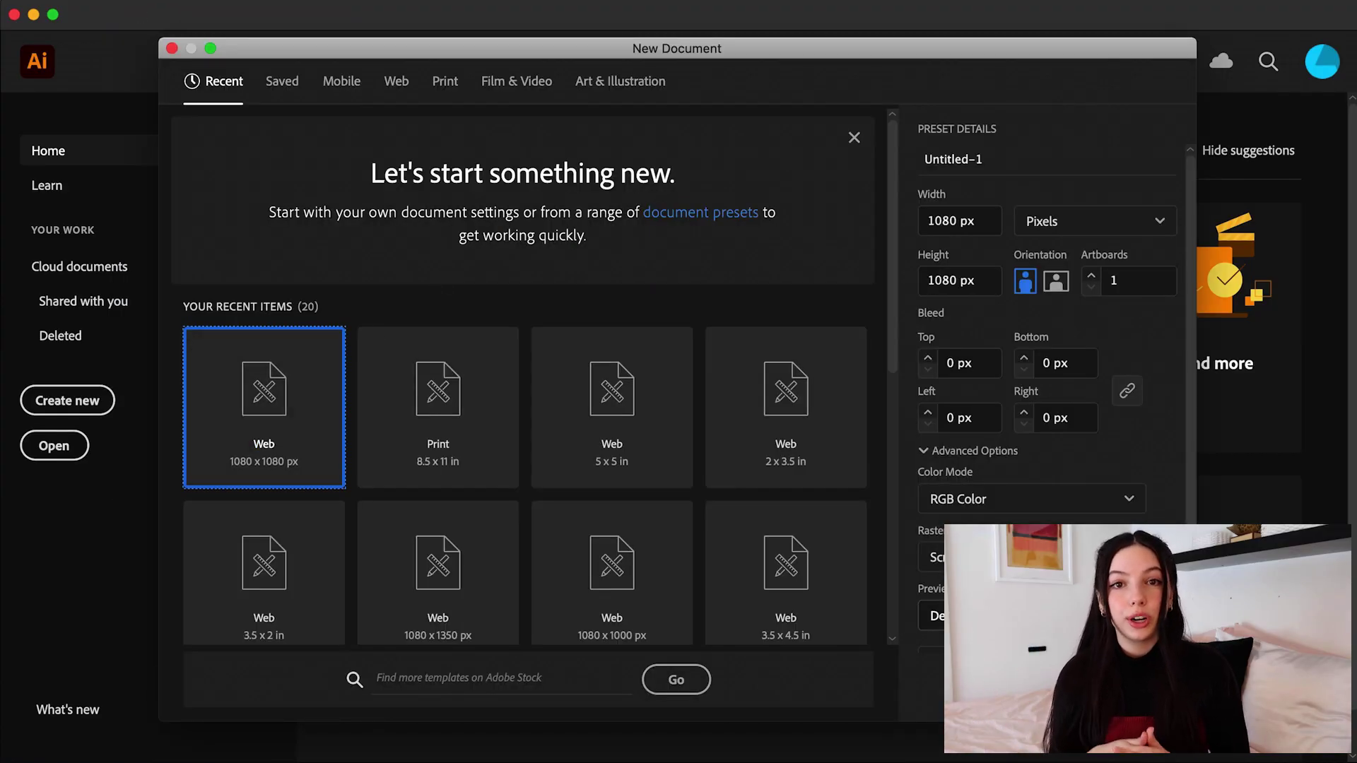
Create Untitled-1 from the Web 1080 x 1080 px RGB preset
key("Escape")
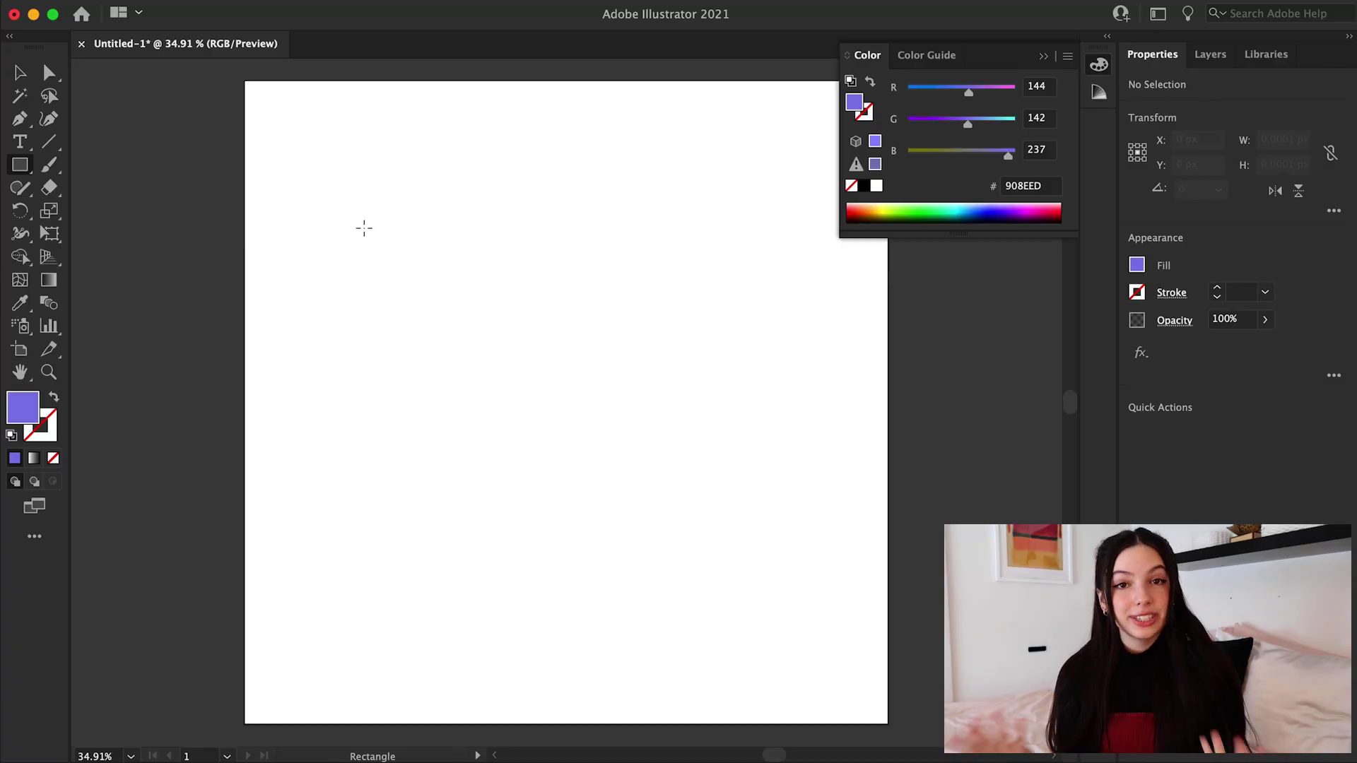
Draw a purple square, a taller purple rectangle beside it, and a red circle below
left_click_drag(363, 224, 469, 333)
left_click_drag(518, 189, 595, 390)
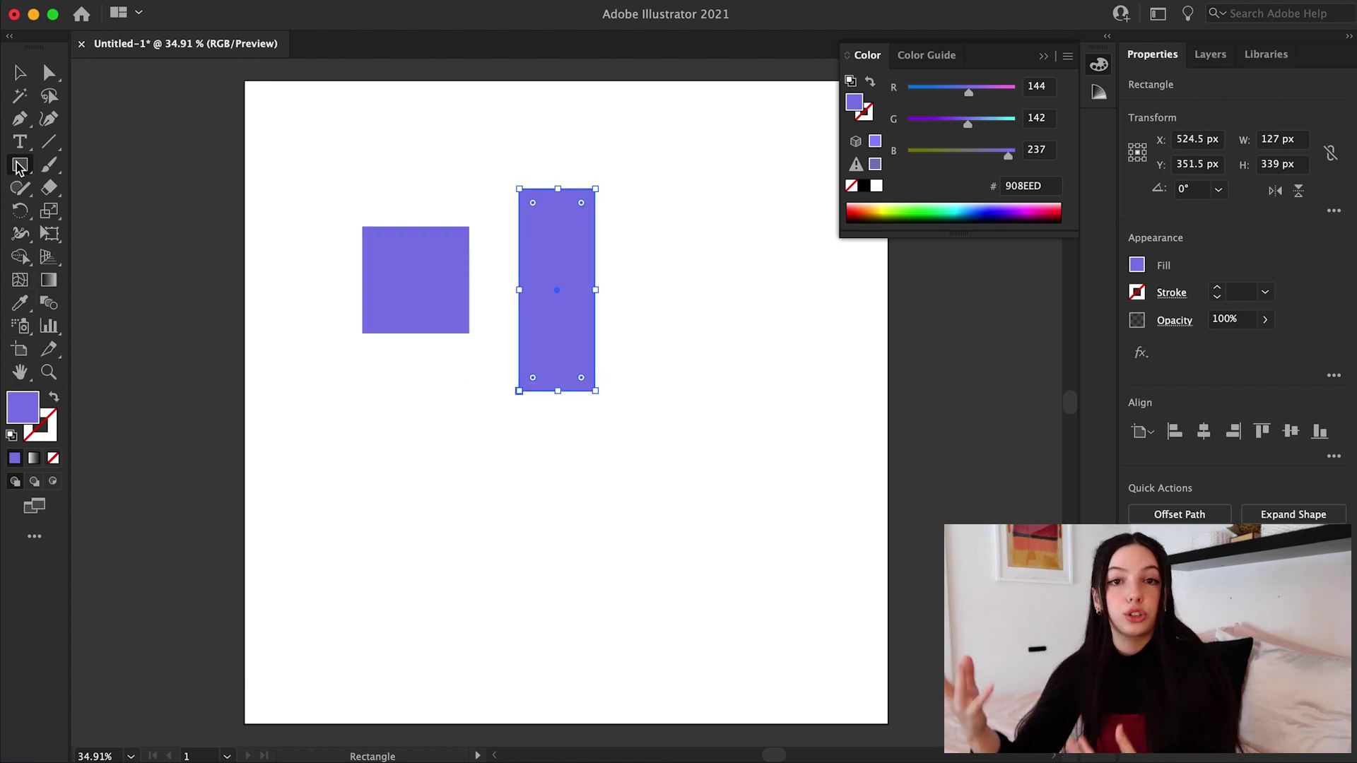
left_click_drag(19, 168, 71, 209)
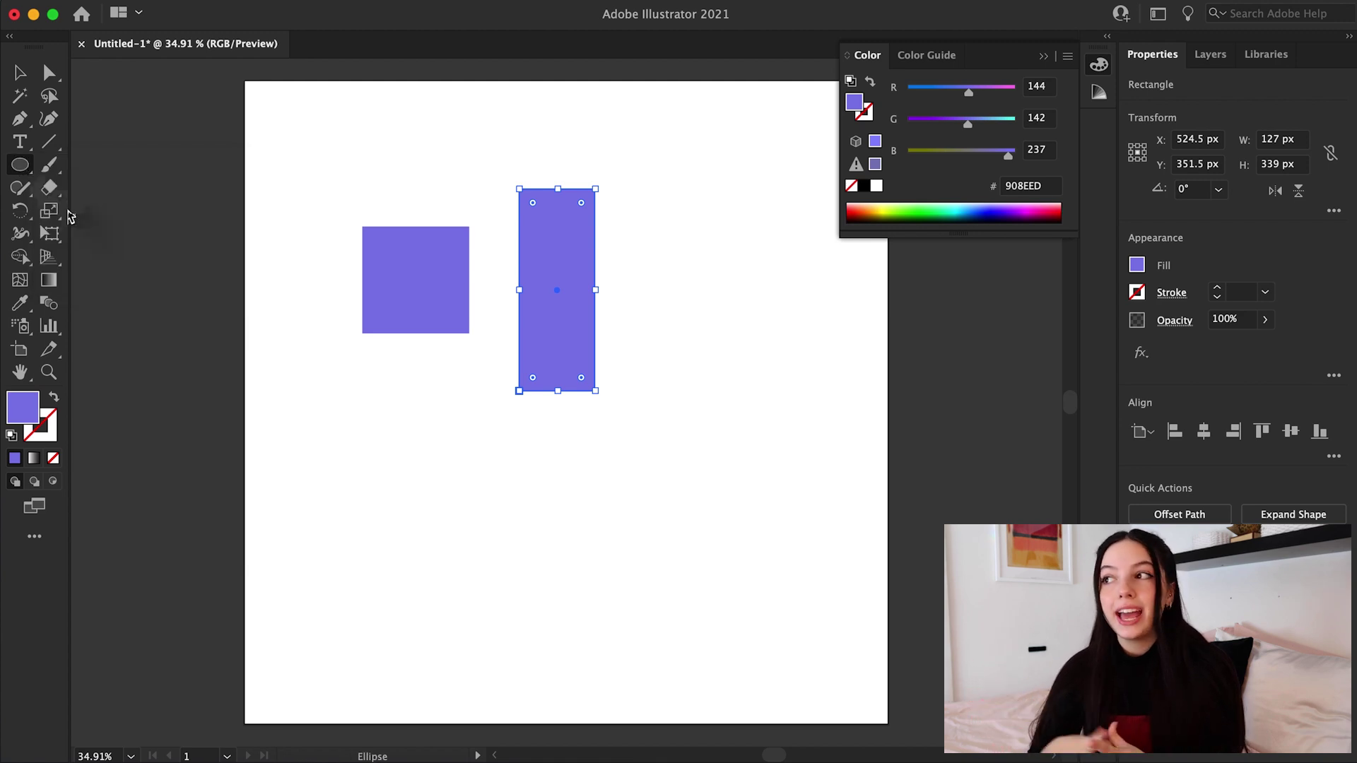
key("super+shift+a")
left_click_drag(394, 404, 531, 518)
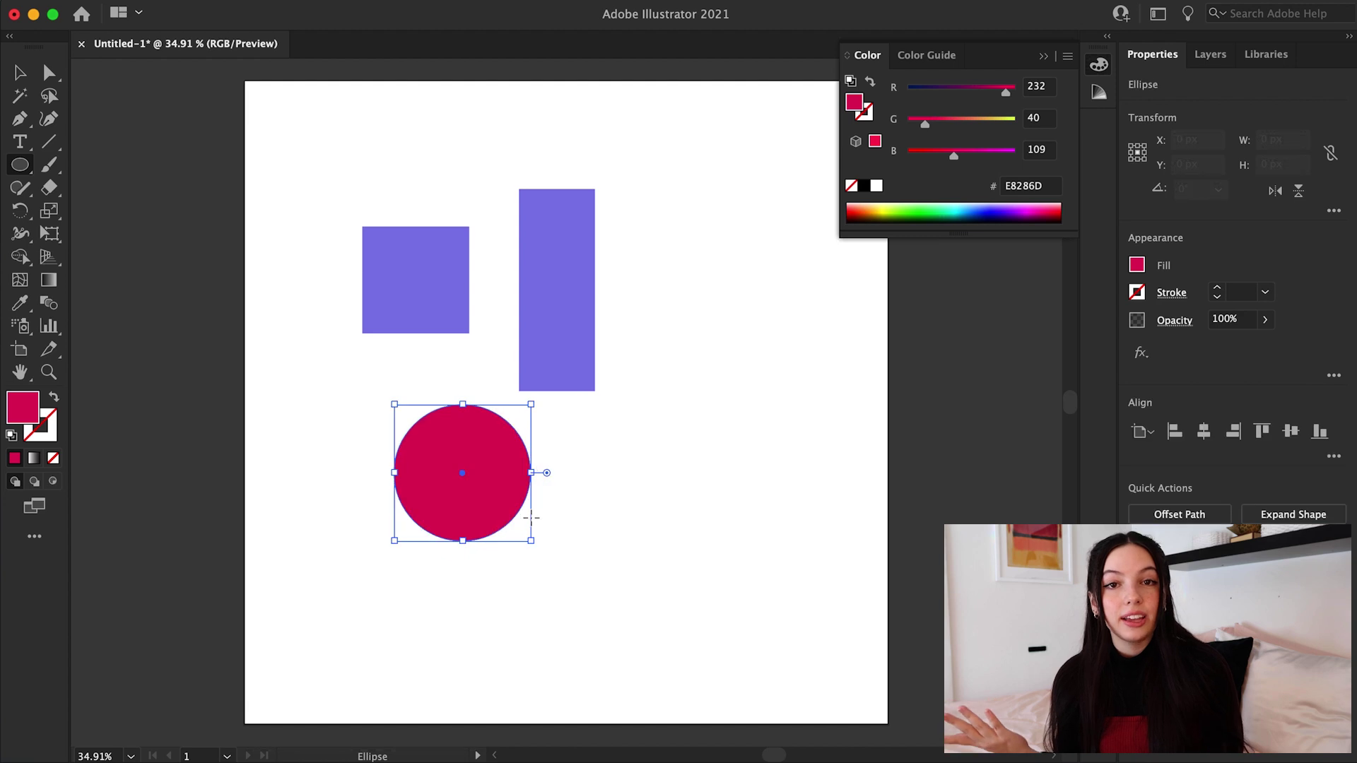
Sketch an overlapping triangle and rectangle with Shaper, then swap the merged shape's fill and stroke
key("shift+n")
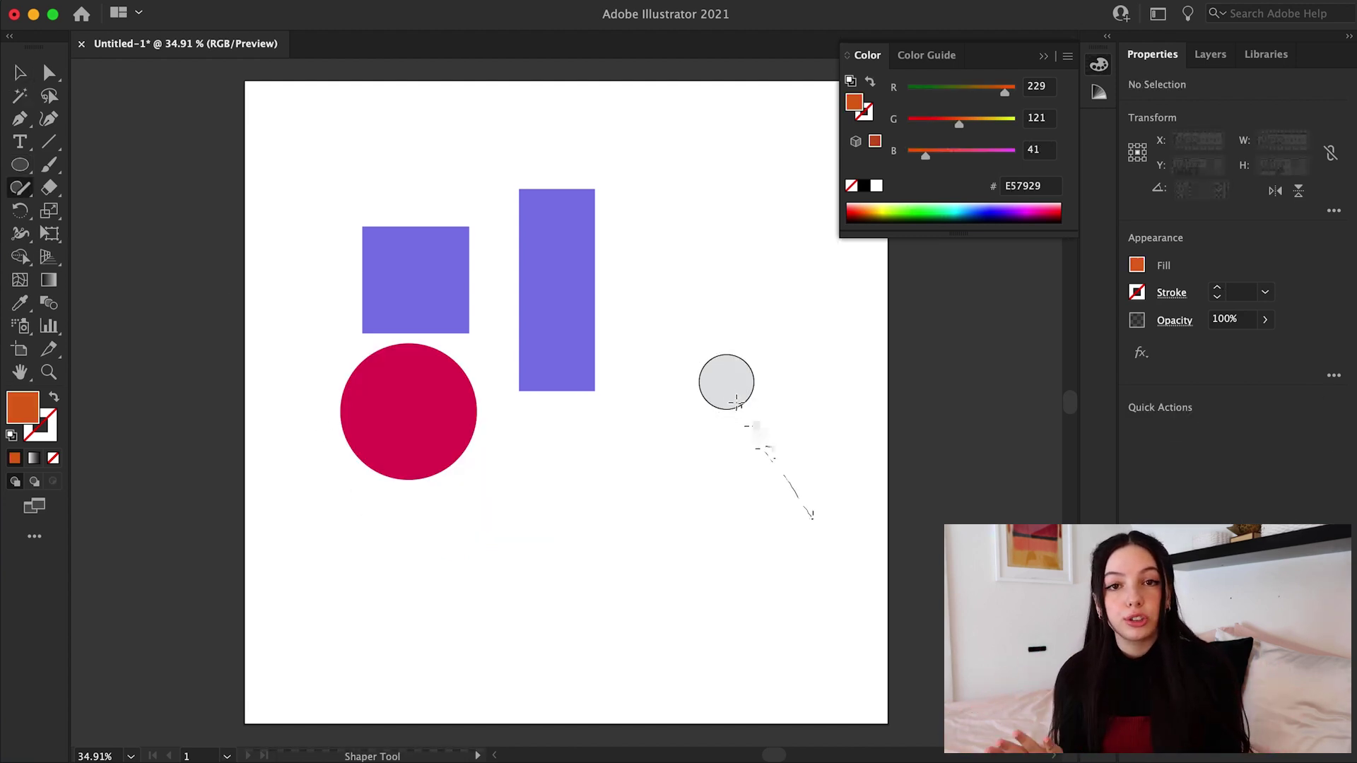
left_click_drag(721, 501, 693, 529)
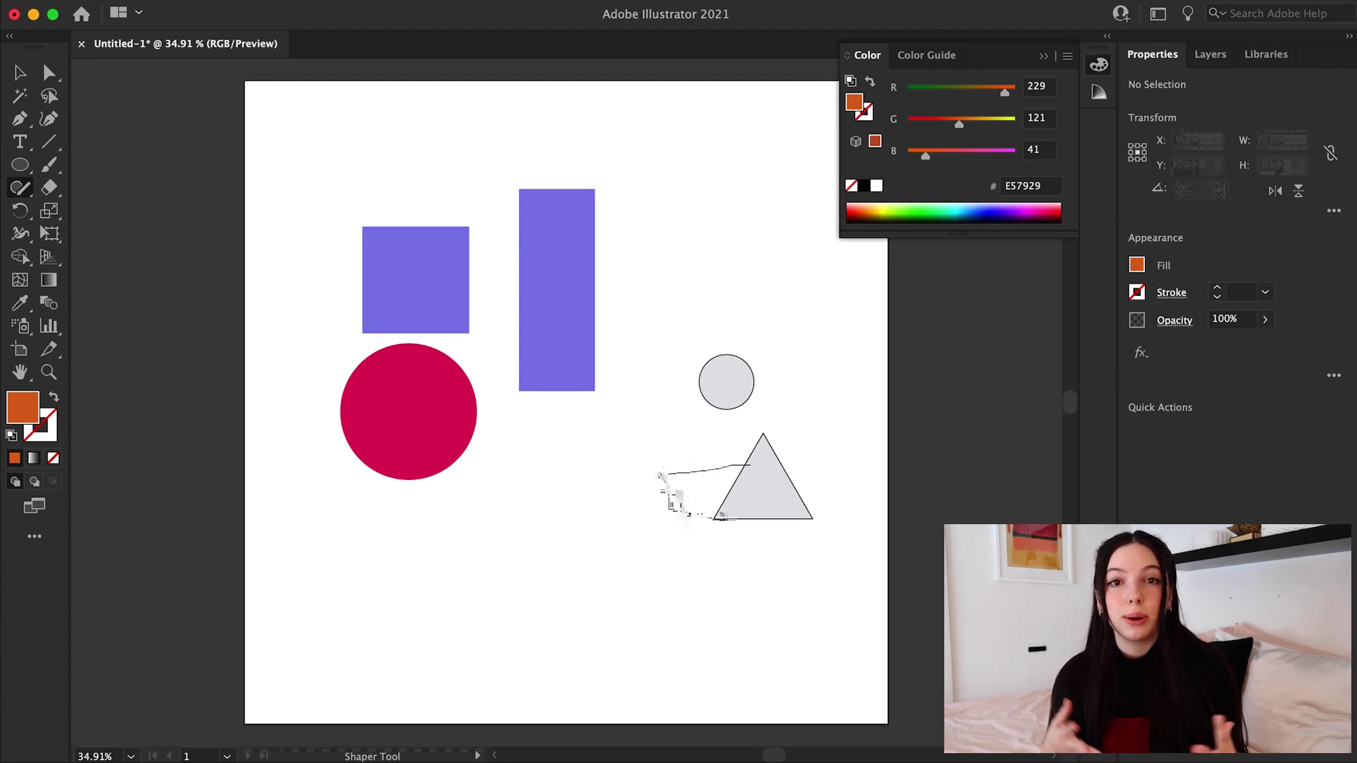
left_click_drag(748, 465, 754, 485)
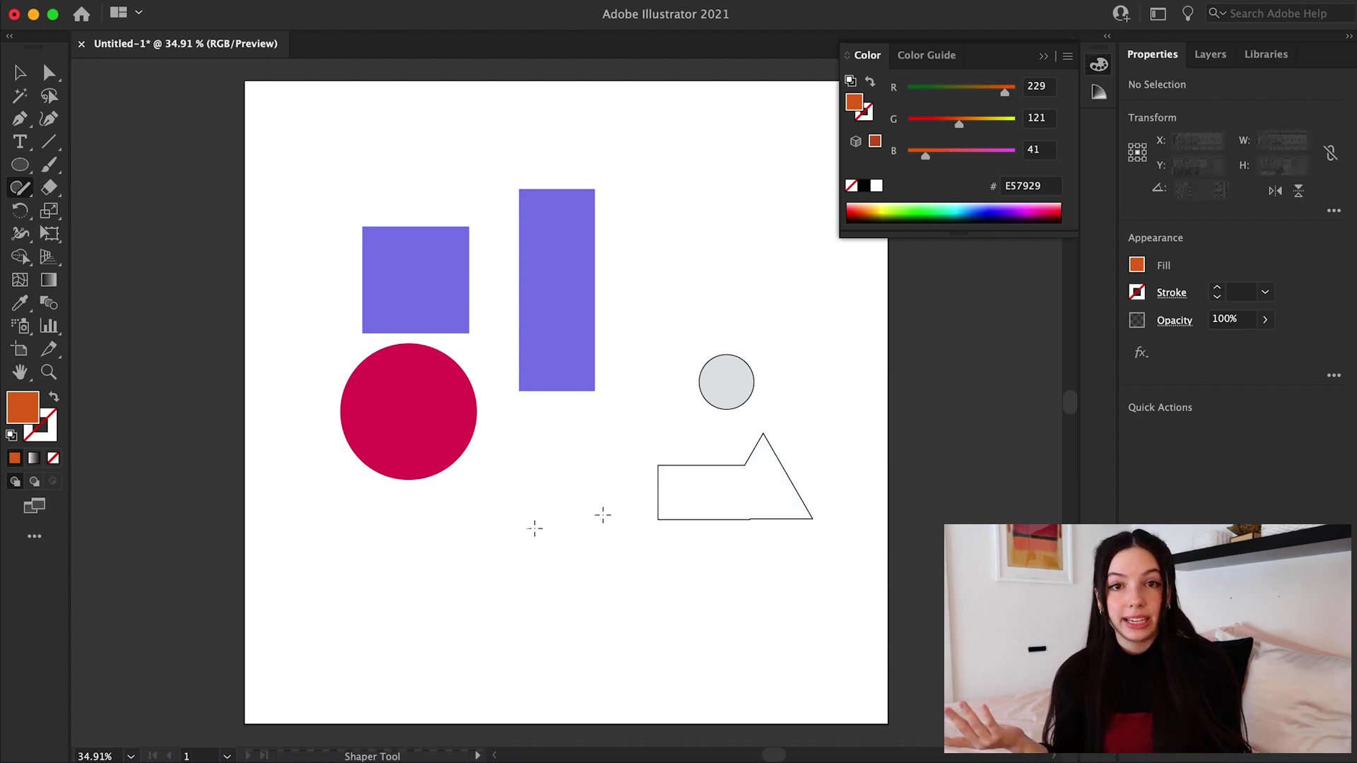
key("v")
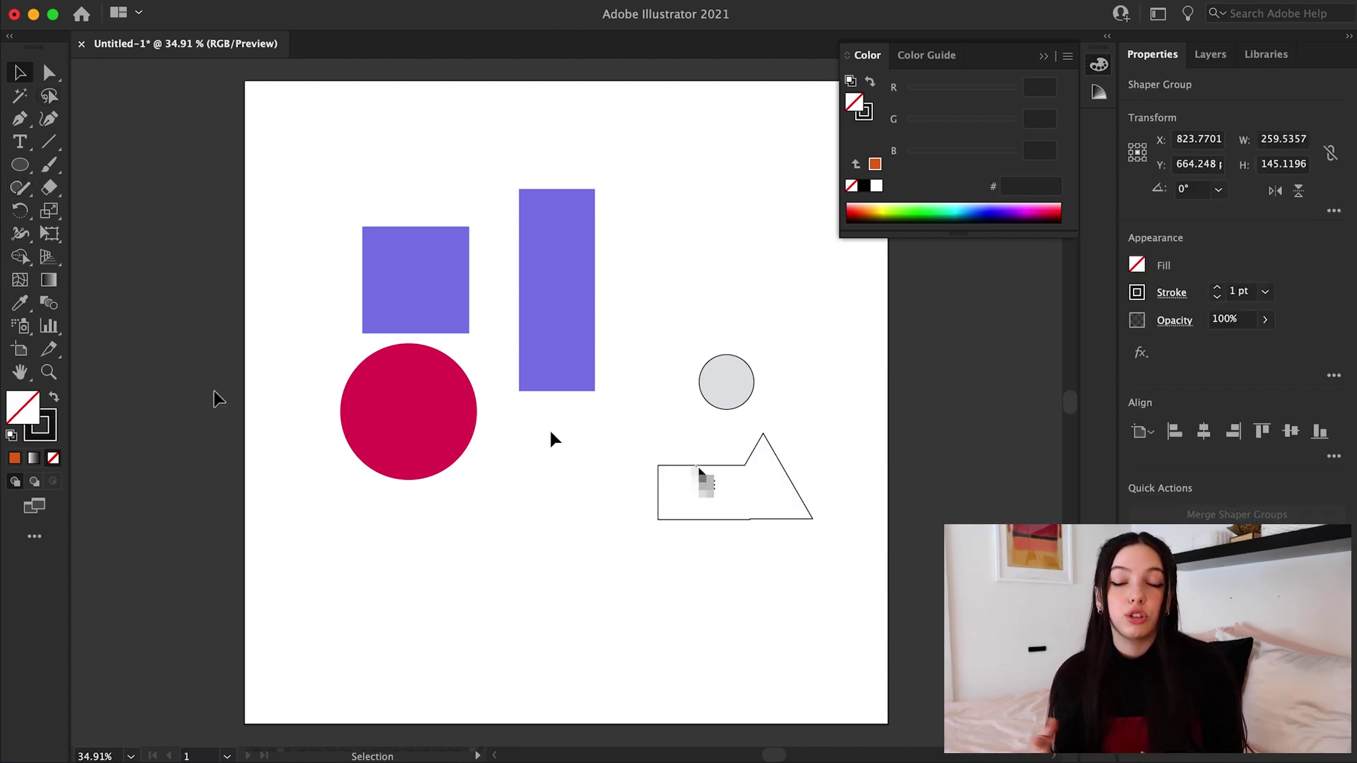
key("shift+x")
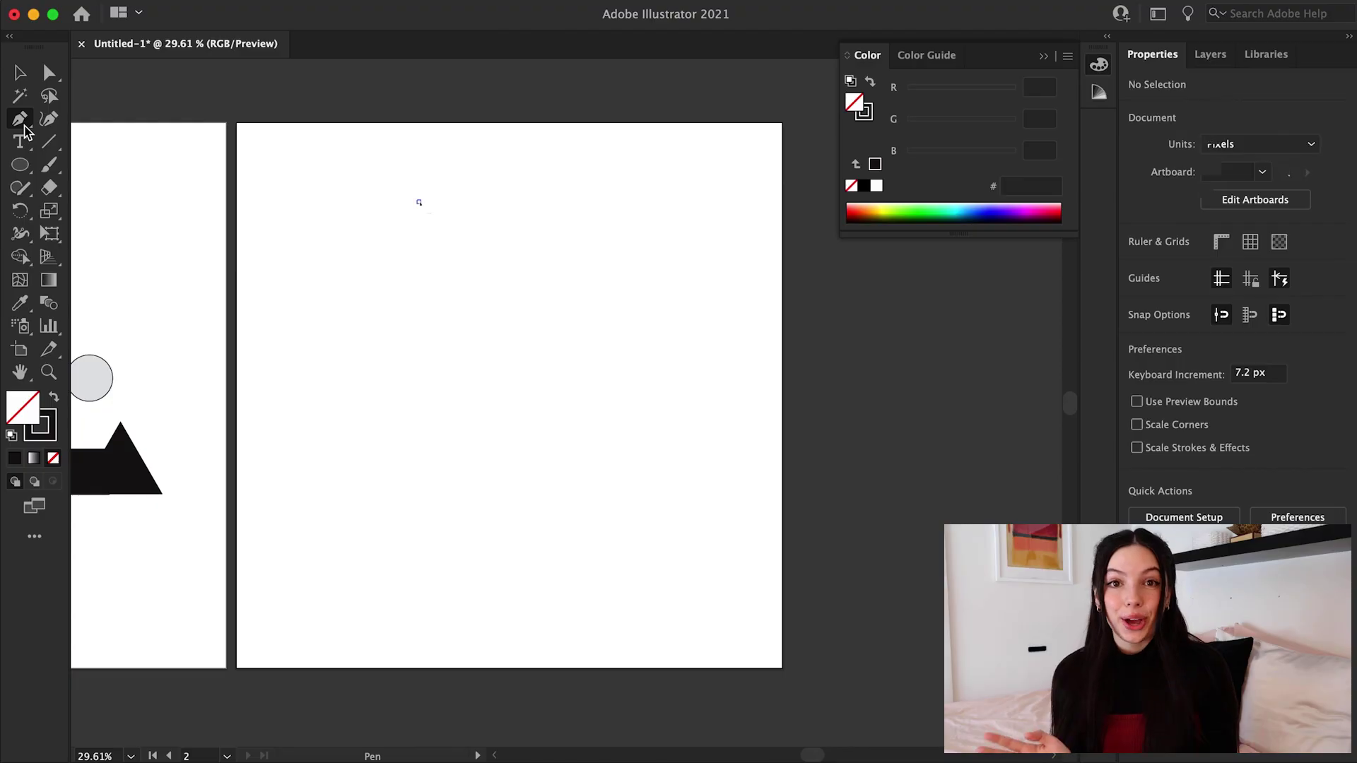
Draw a closed curvy outline on artboard 2 with the Pen and add an extra edge anchor
left_click(420, 202)
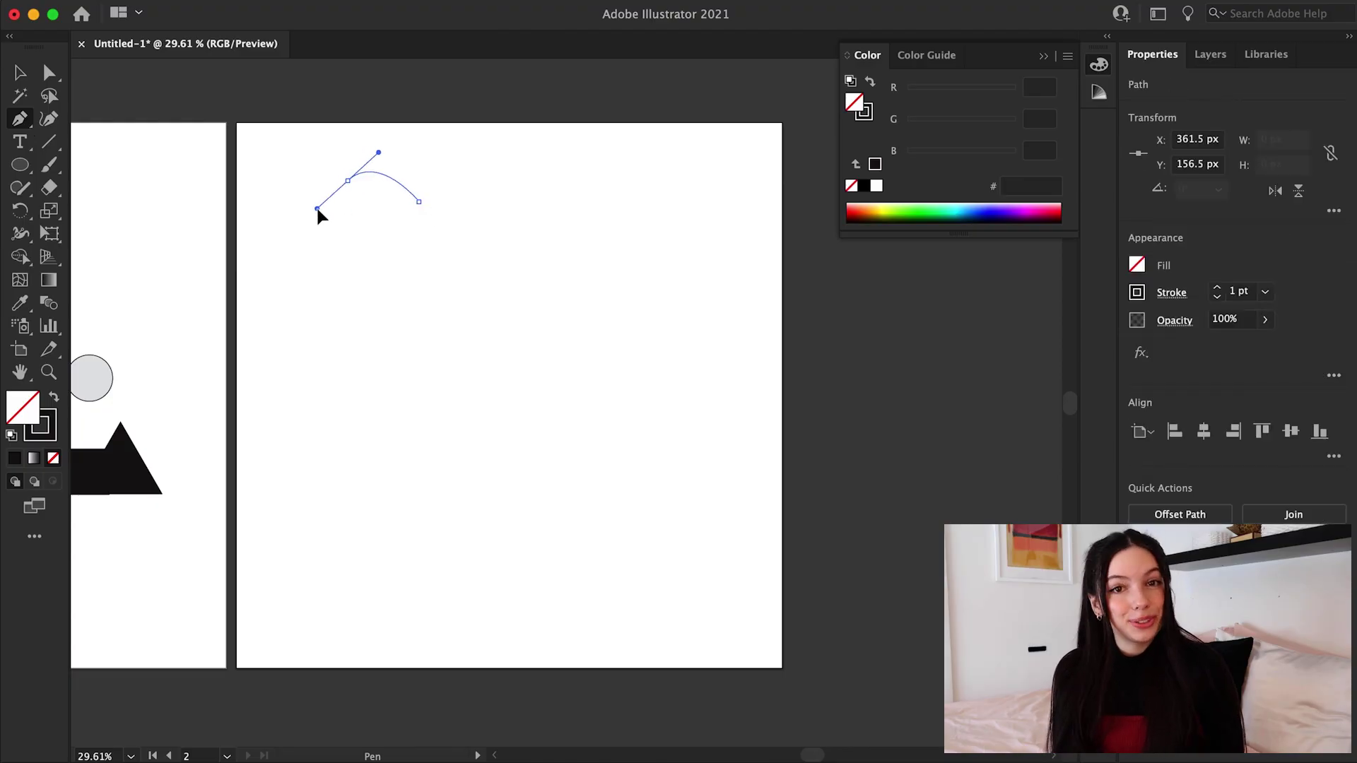
left_click(296, 247)
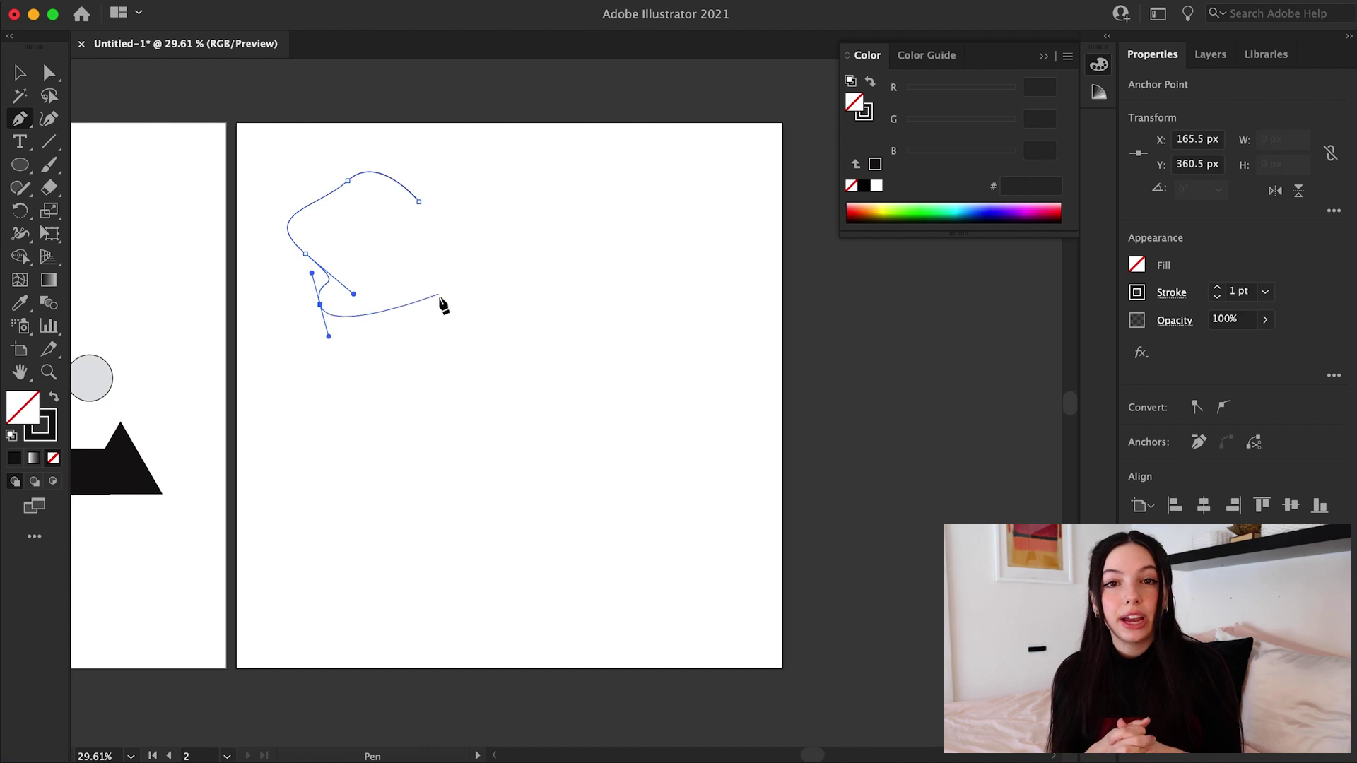
left_click_drag(418, 204, 422, 211)
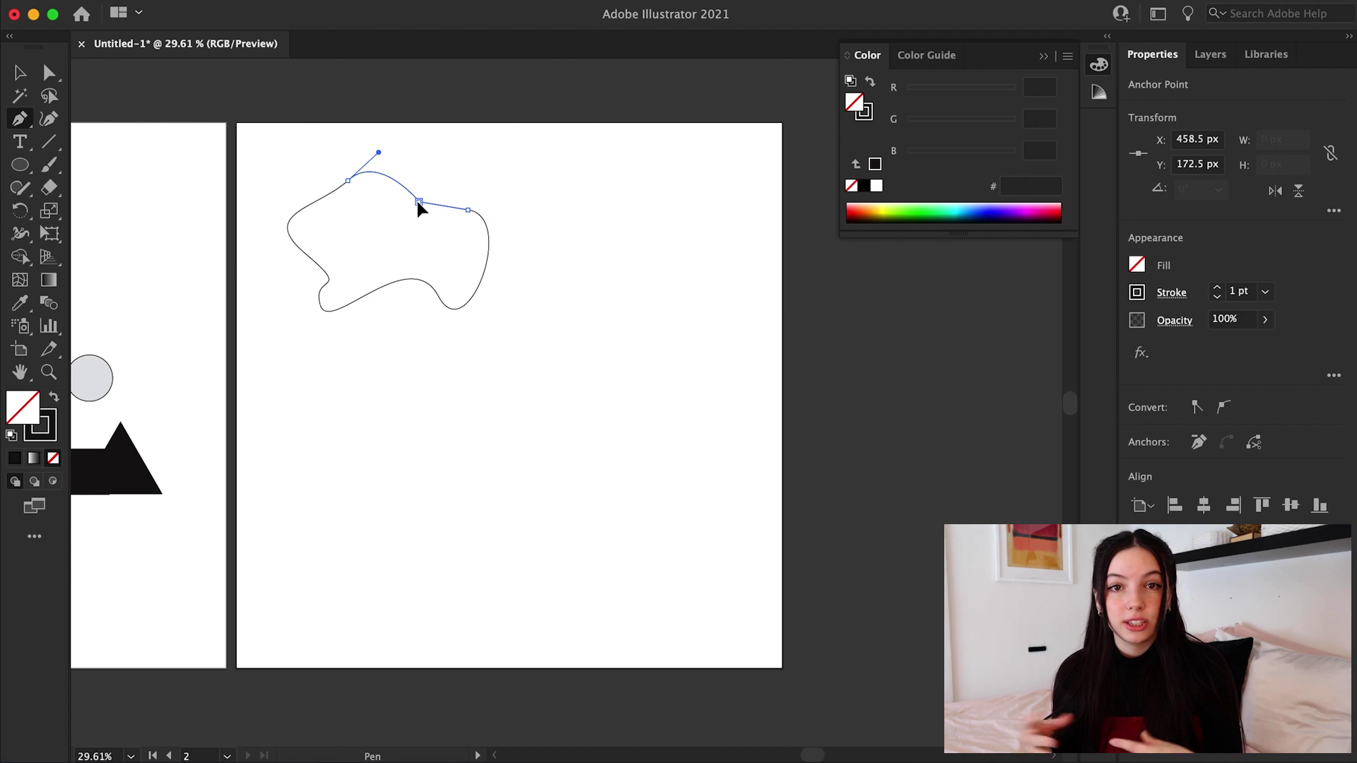
left_click(305, 253)
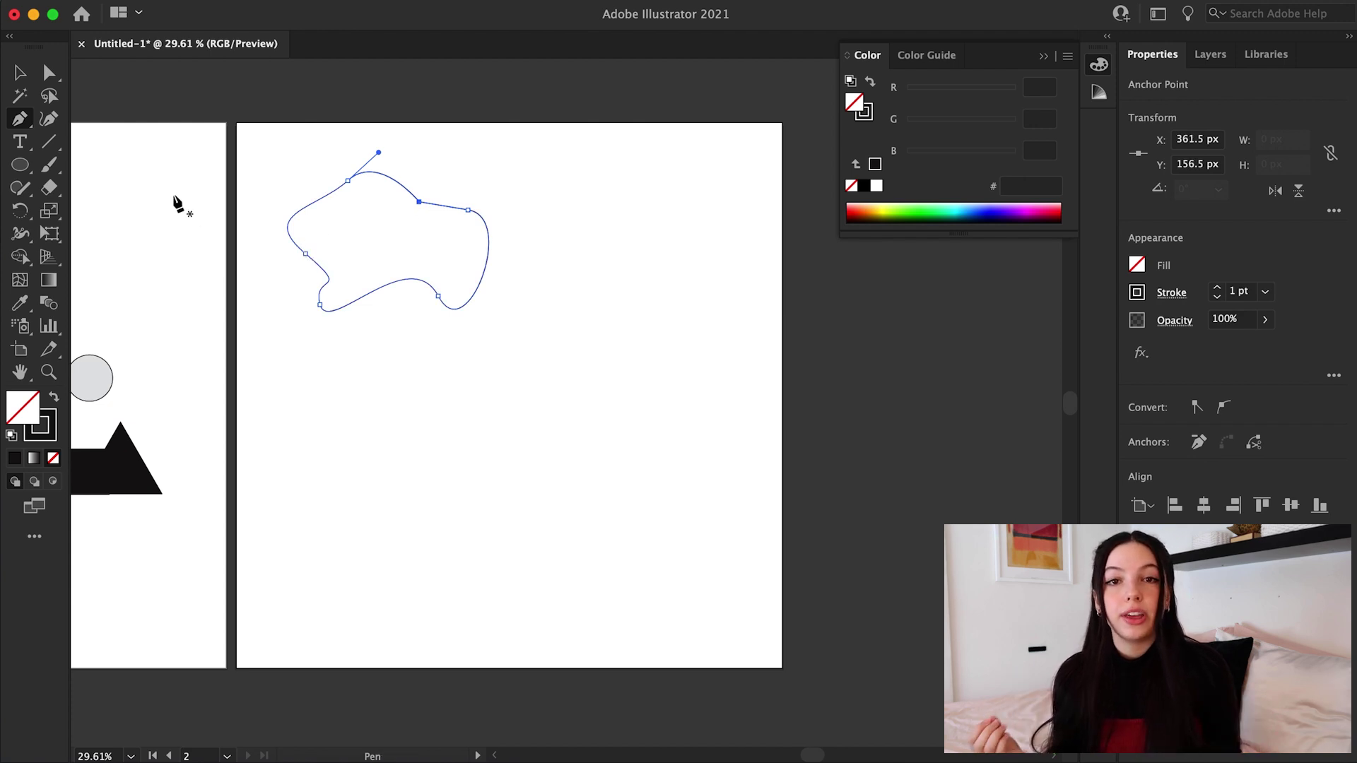
left_click(19, 72)
left_click(547, 586)
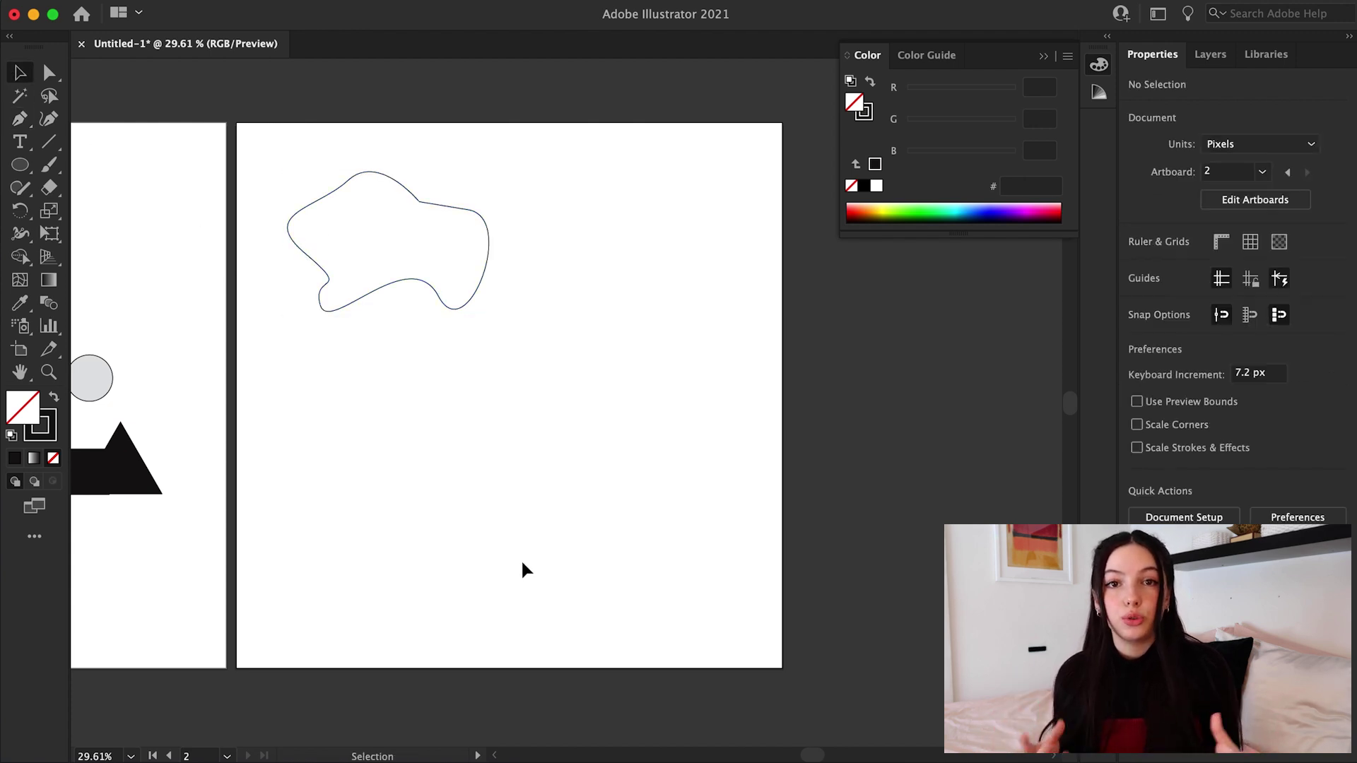
Draw a square path with the Pen, then pull the blob's top hook into a rounded arc
left_click(19, 120)
left_click_drag(477, 411, 485, 416)
scroll(485, 415, "up", 5)
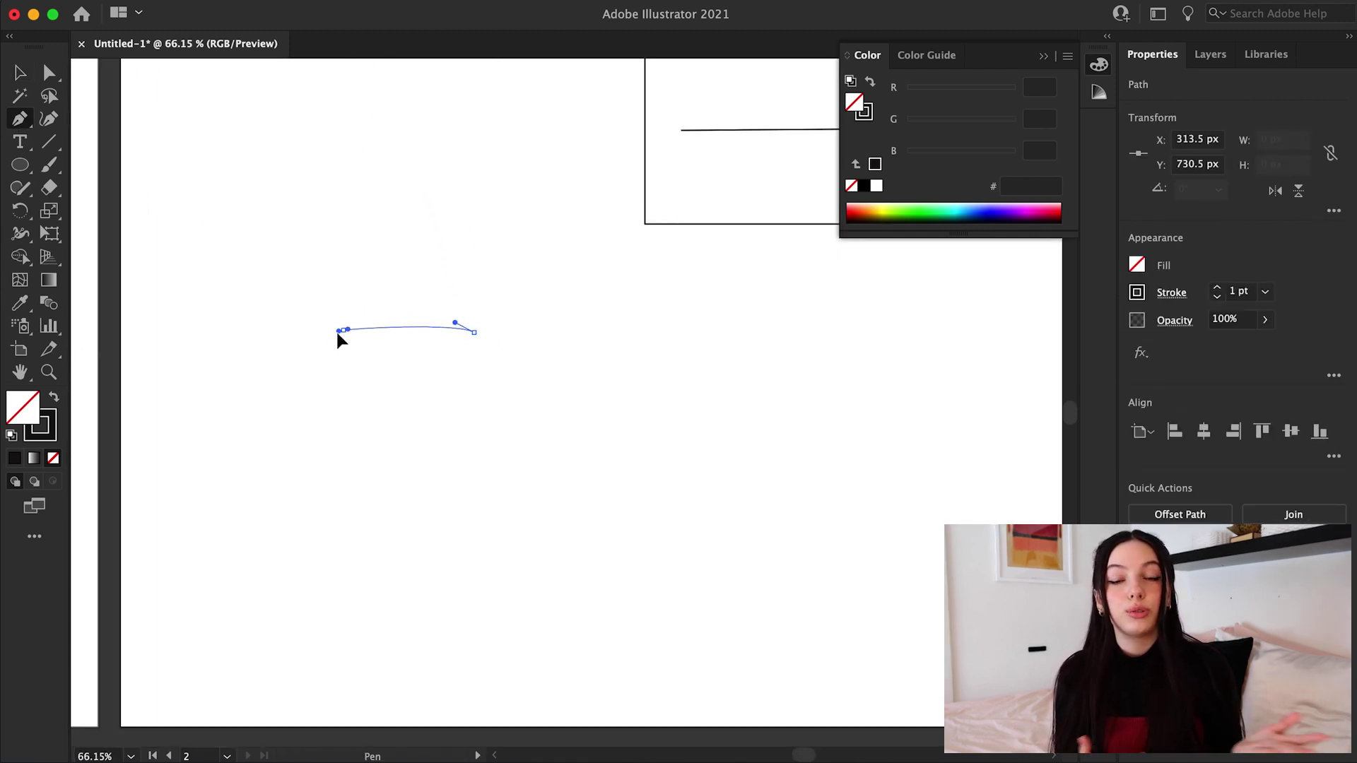
left_click_drag(302, 377, 302, 382)
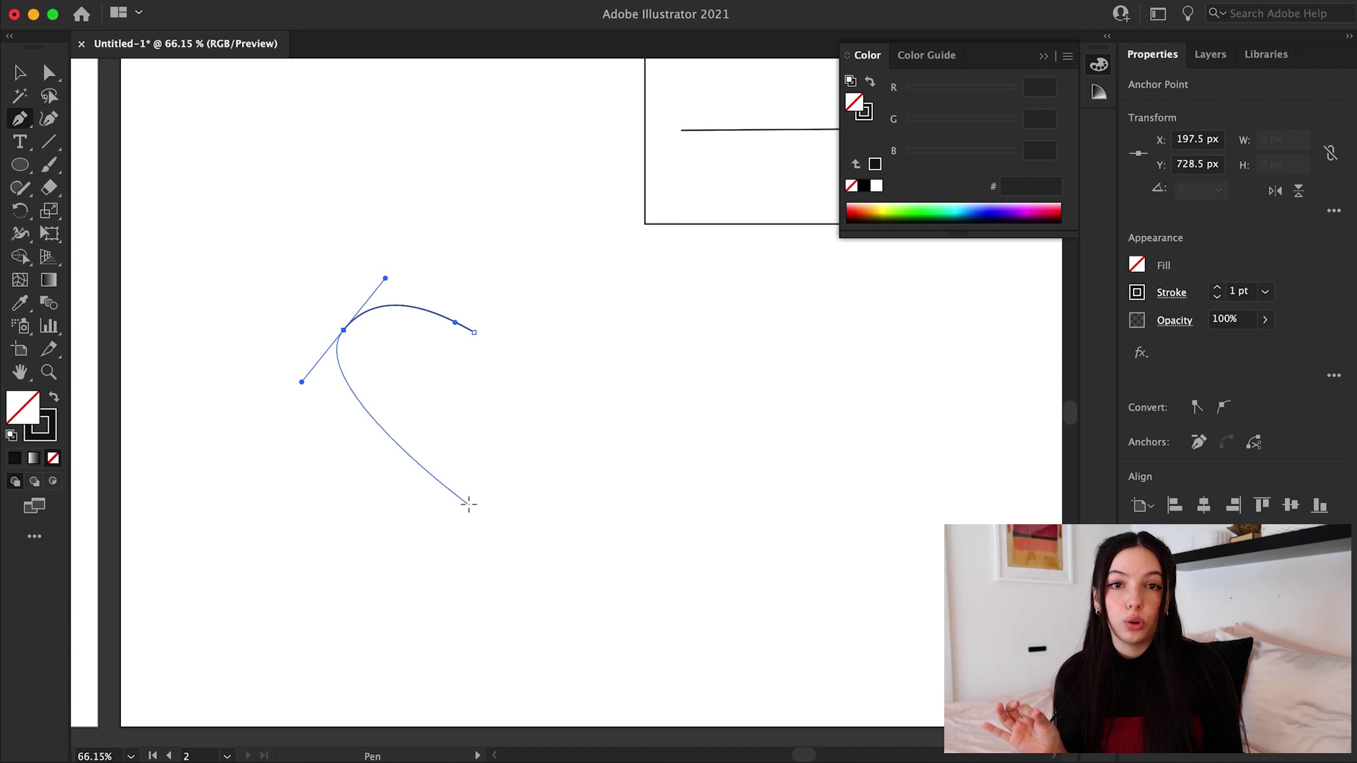
mouse_move(523, 504)
left_mouse_down()
mouse_move(554, 448)
mouse_move(487, 382)
left_mouse_up()
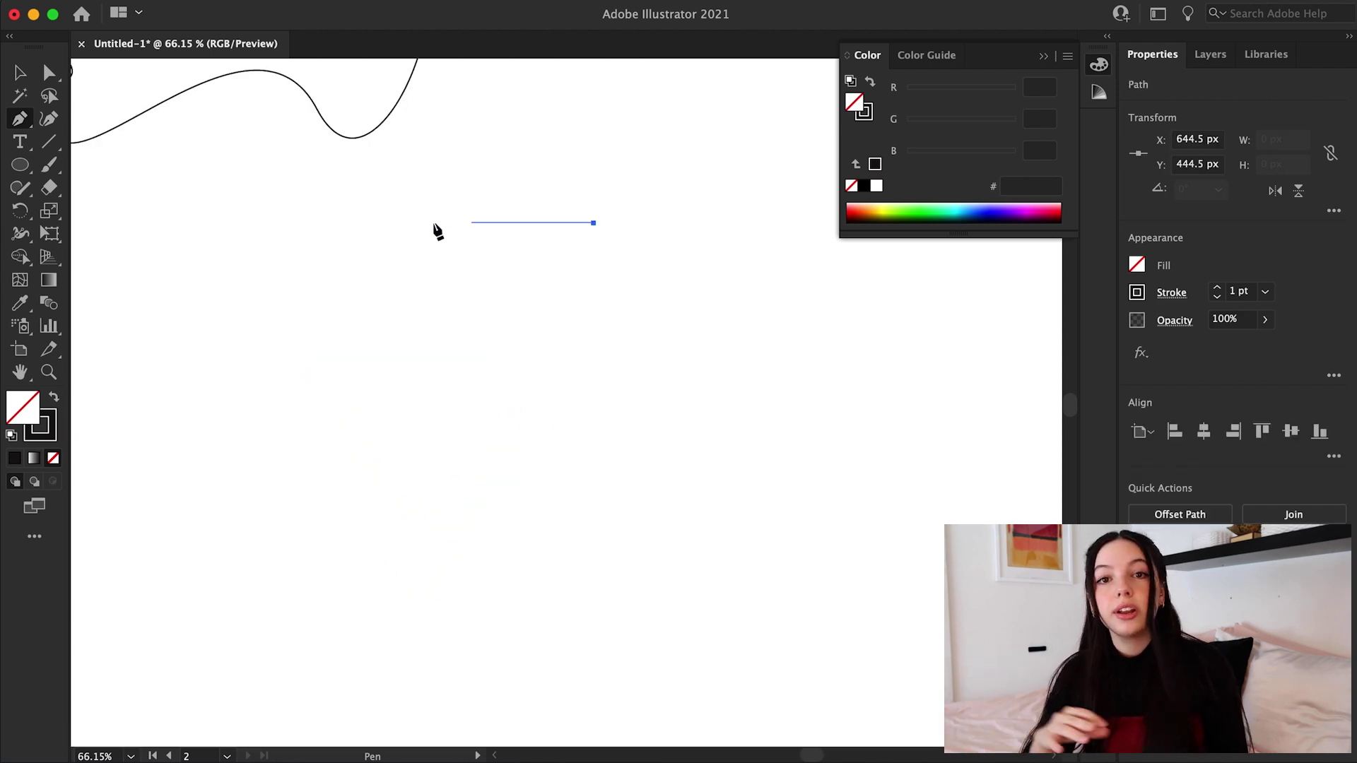
left_click(391, 223)
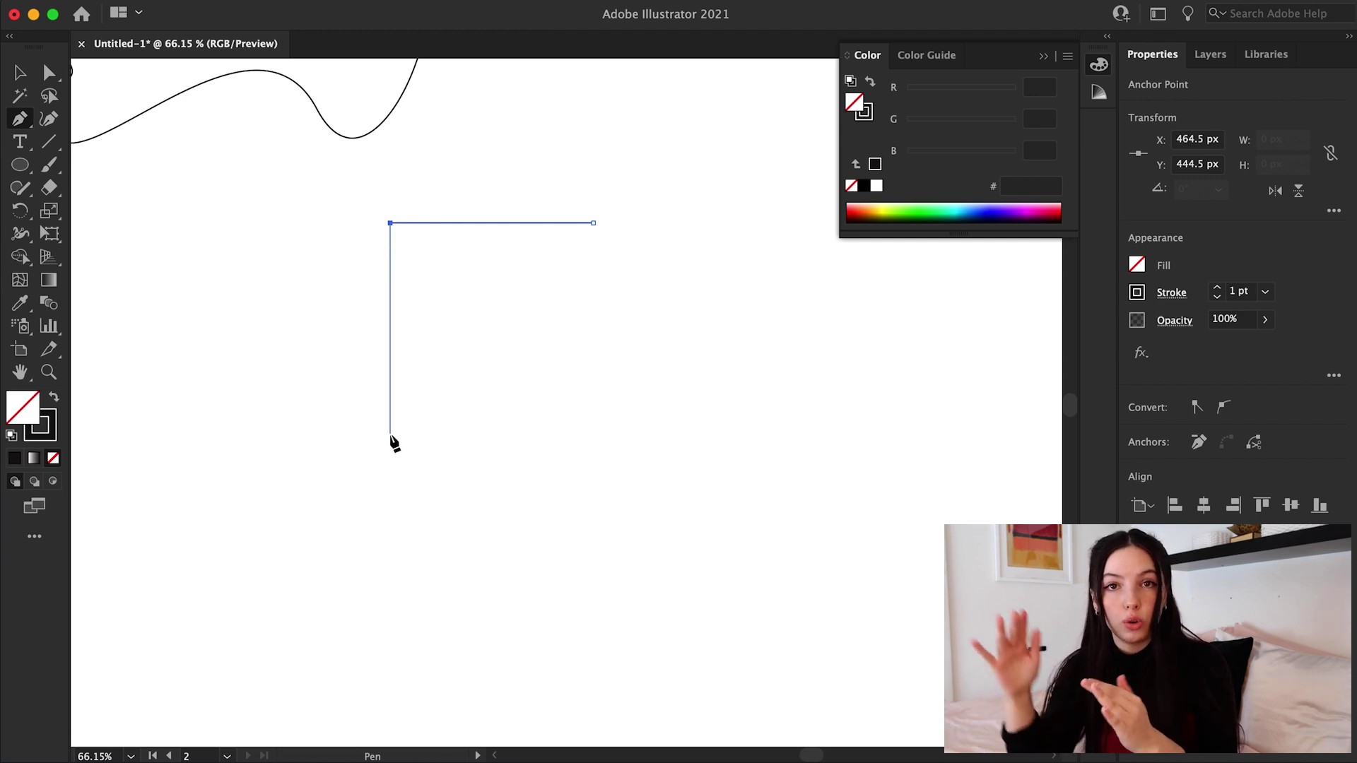
left_click(589, 438)
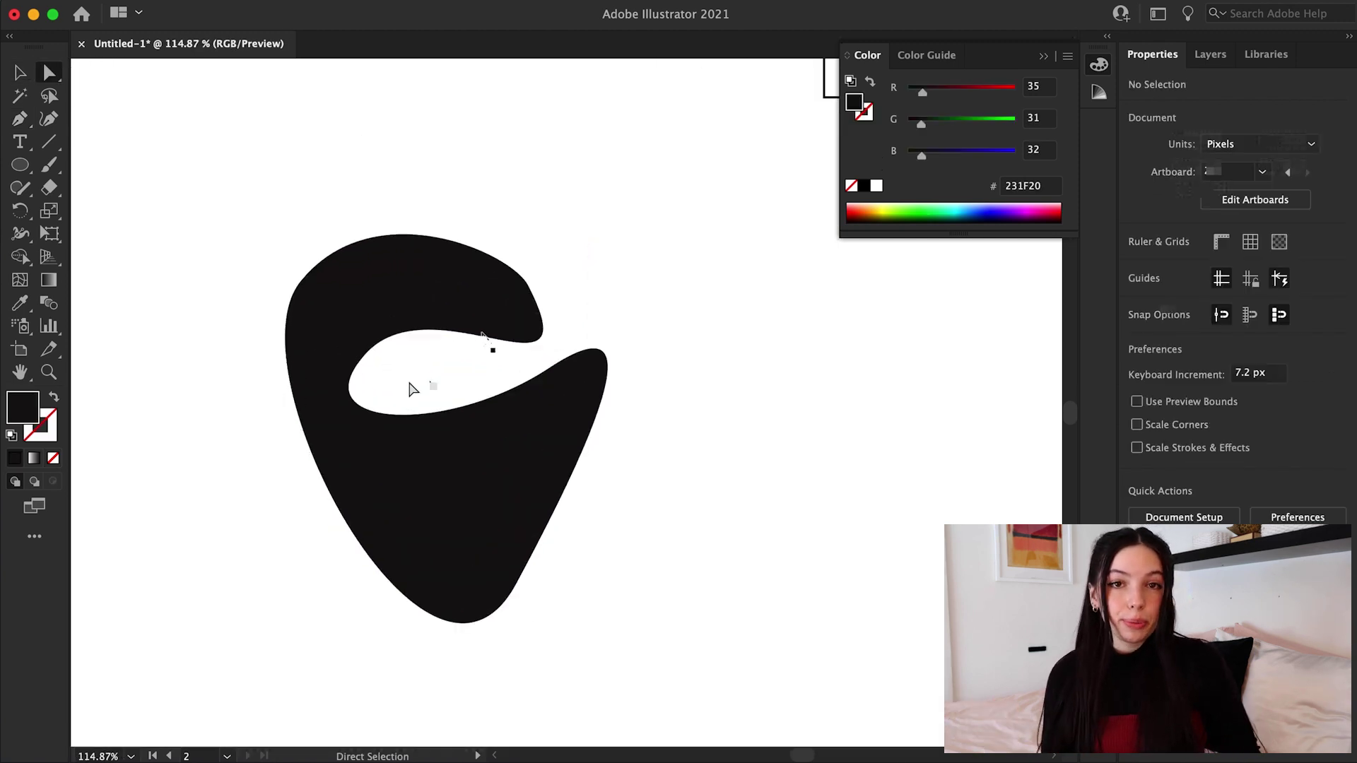
left_click_drag(540, 315, 521, 176)
Pull the blob's hook, notch arm, lower lobe and left side outward, adding a bulging lower-left anchor
left_click_drag(312, 294, 170, 265)
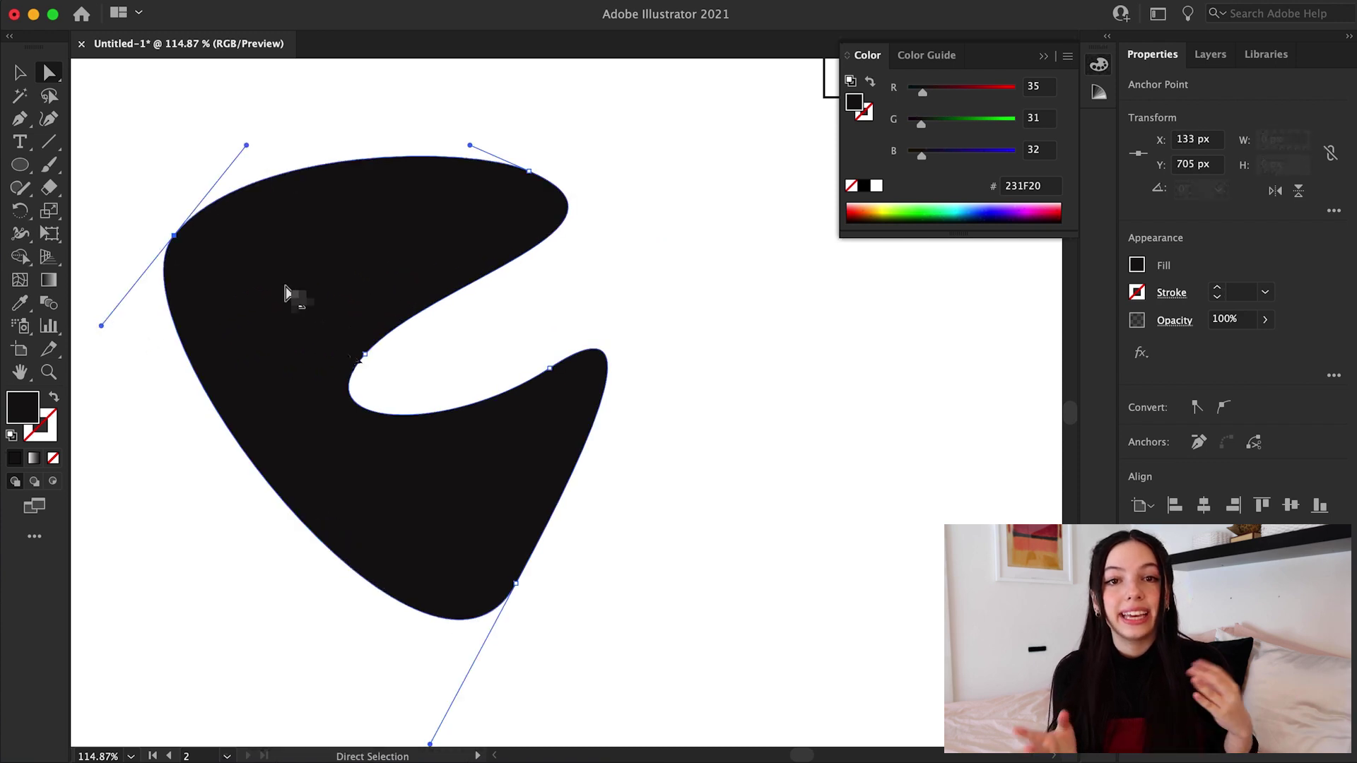
left_click_drag(591, 384, 534, 321)
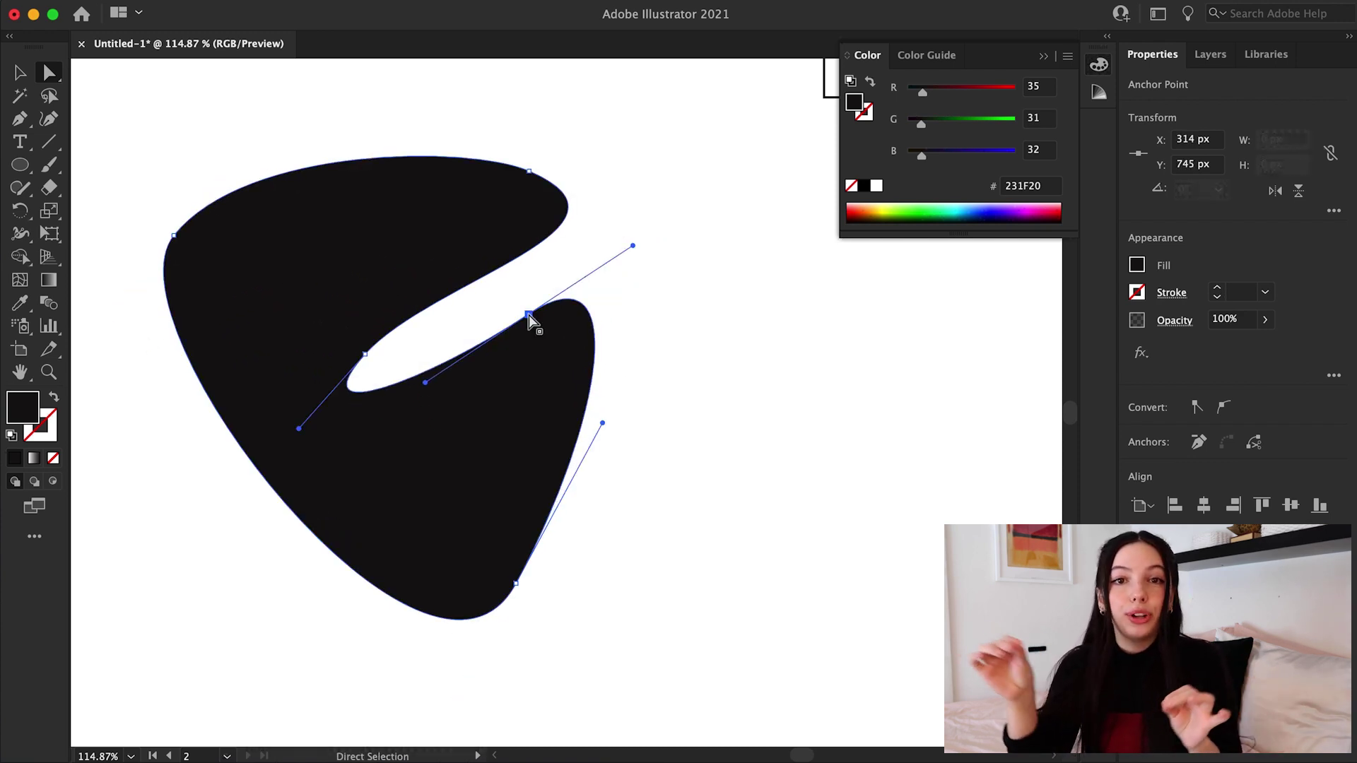
left_click_drag(518, 576, 495, 706)
left_click_drag(315, 521, 205, 390)
left_click(21, 120)
left_click(259, 492)
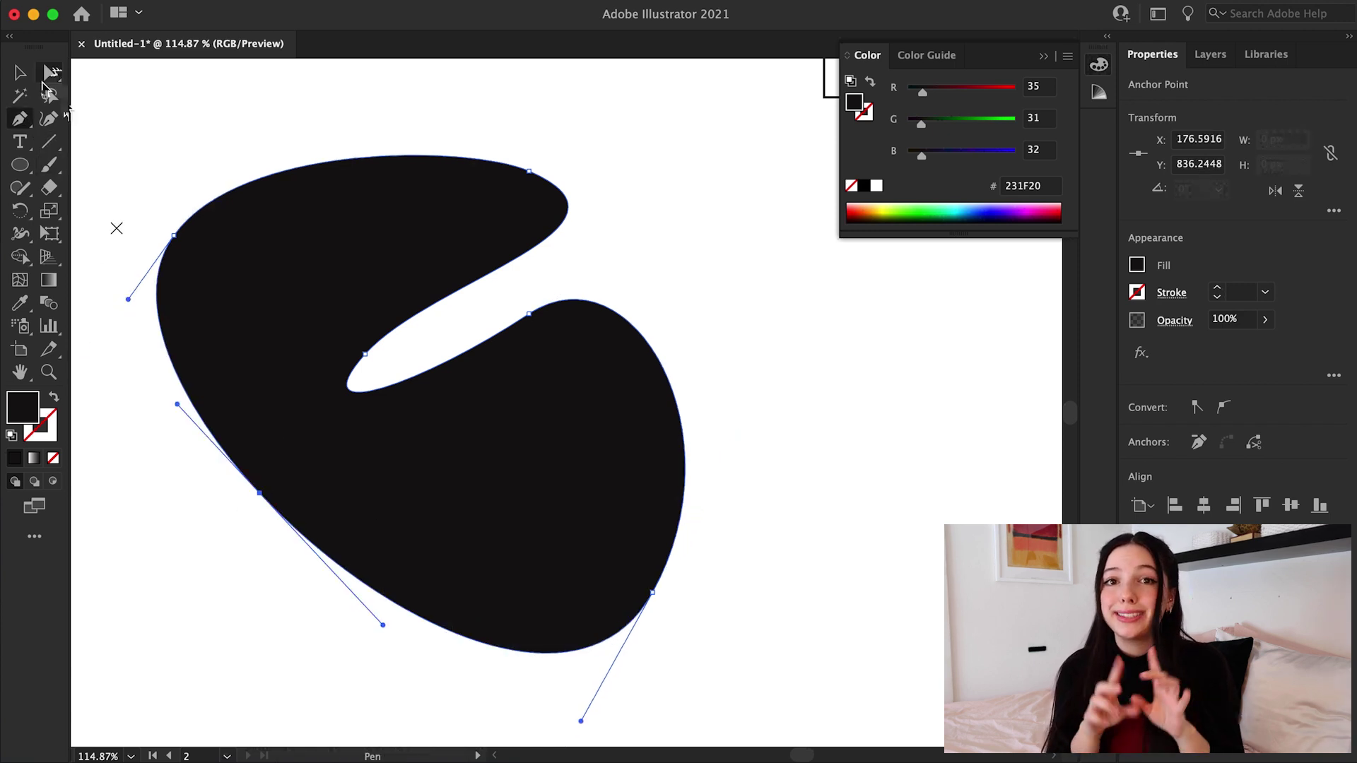
left_click_drag(259, 493, 159, 601)
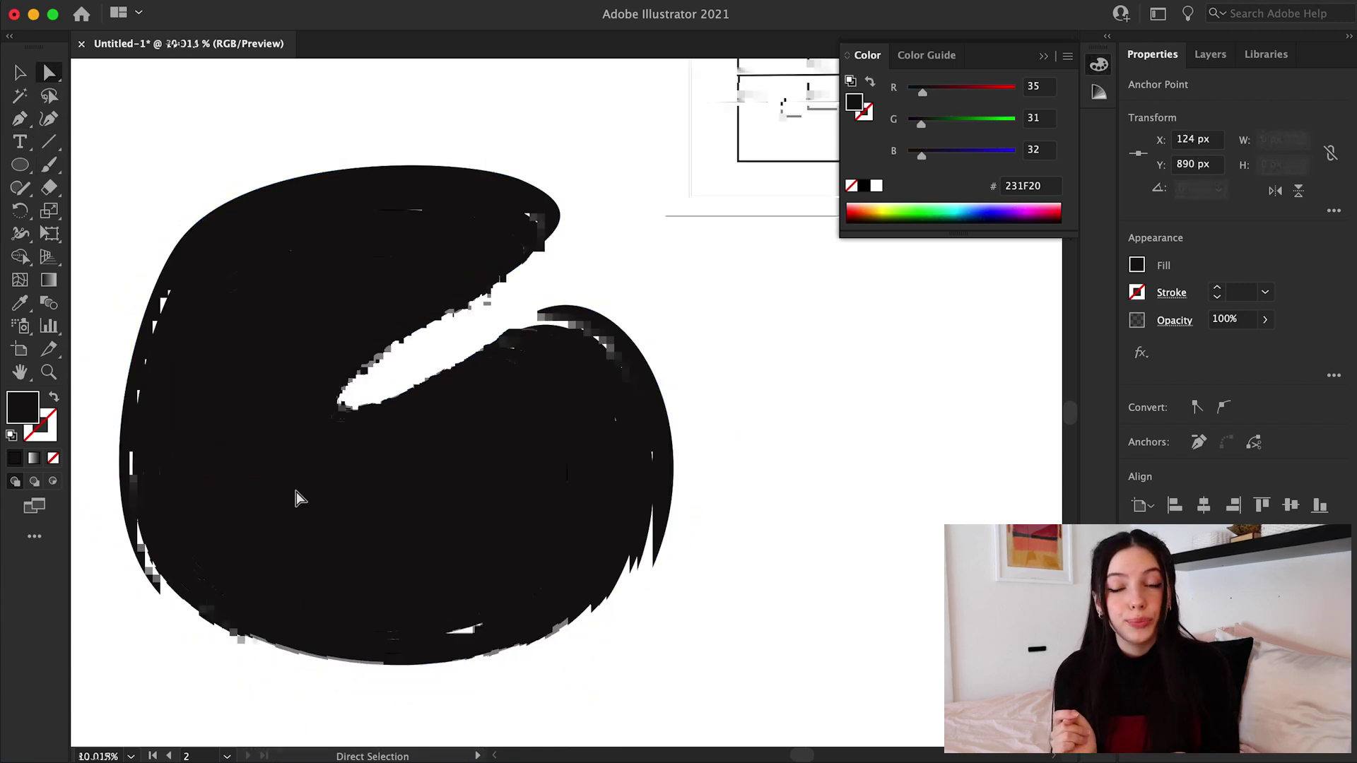
Widen the blob's upper-left curve and lower its top-right tip with the Curvature tool
scroll(297, 487, "down", 3)
scroll(295, 476, "left", 5)
key("shift+grave")
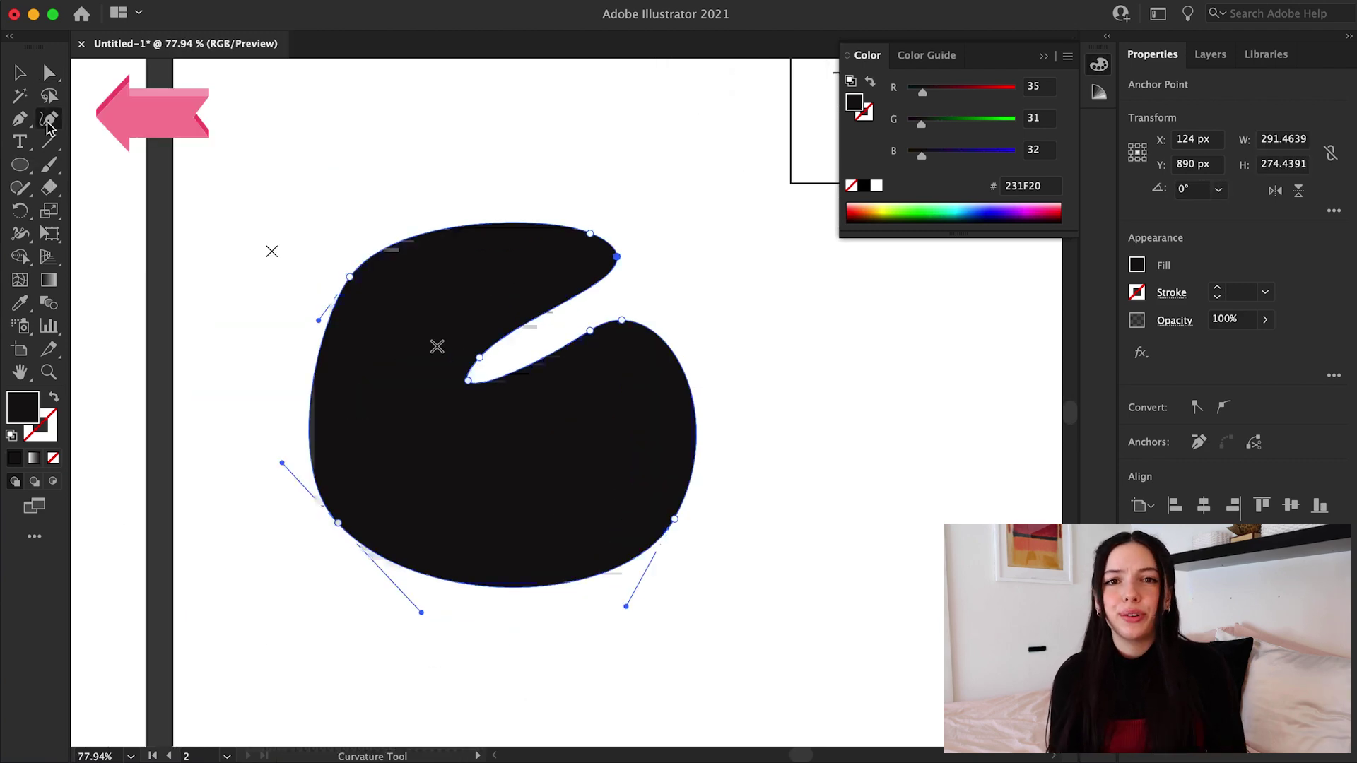
left_click_drag(349, 277, 309, 267)
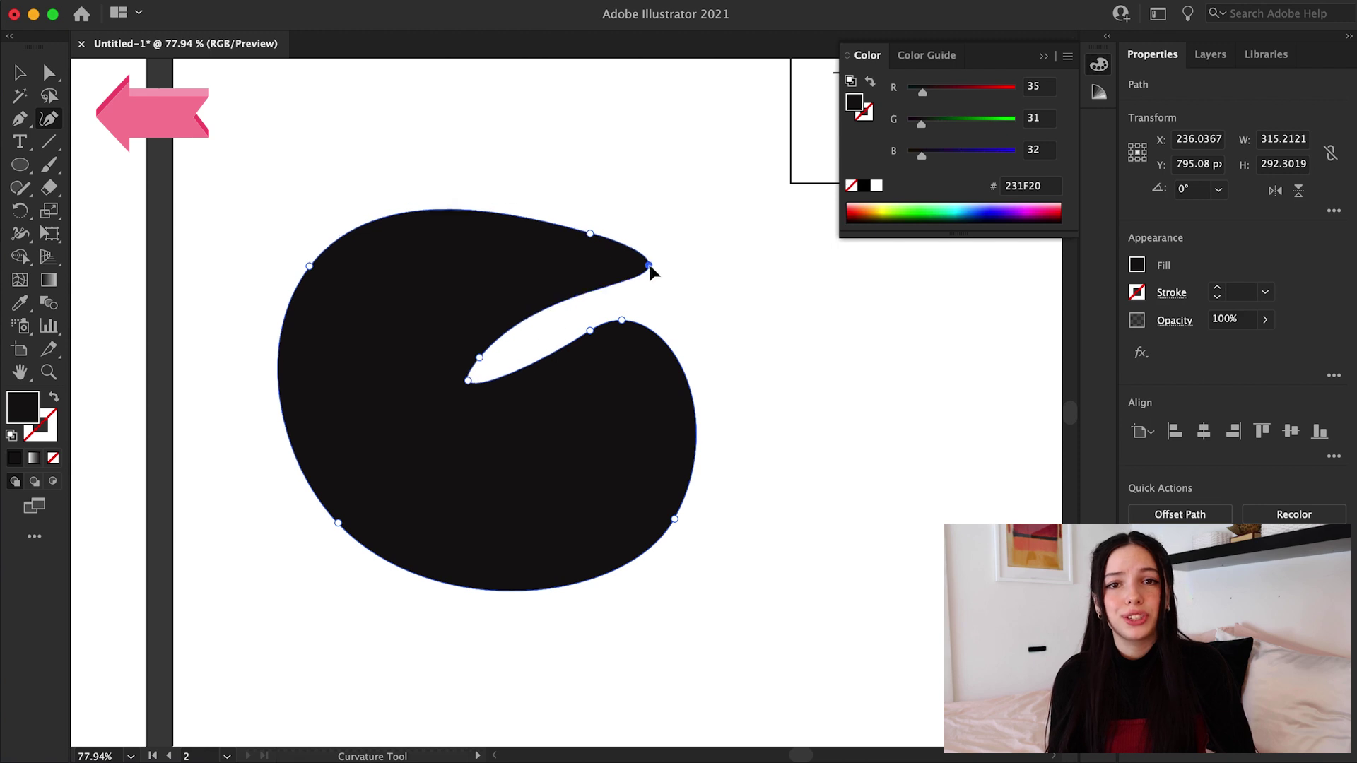
left_click_drag(625, 256, 624, 266)
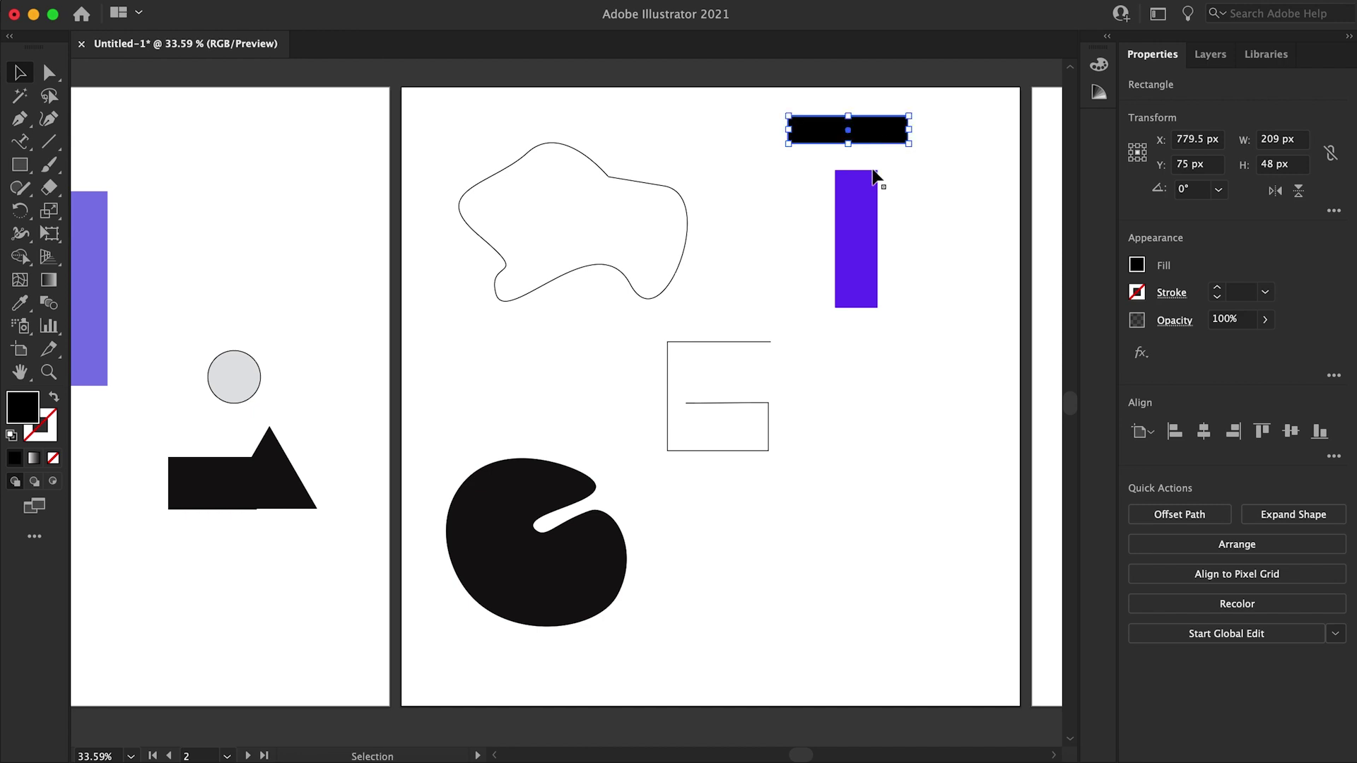
Select the black bar and tall purple bar together and Unite them into a 209 × 282 px T
left_click(935, 195)
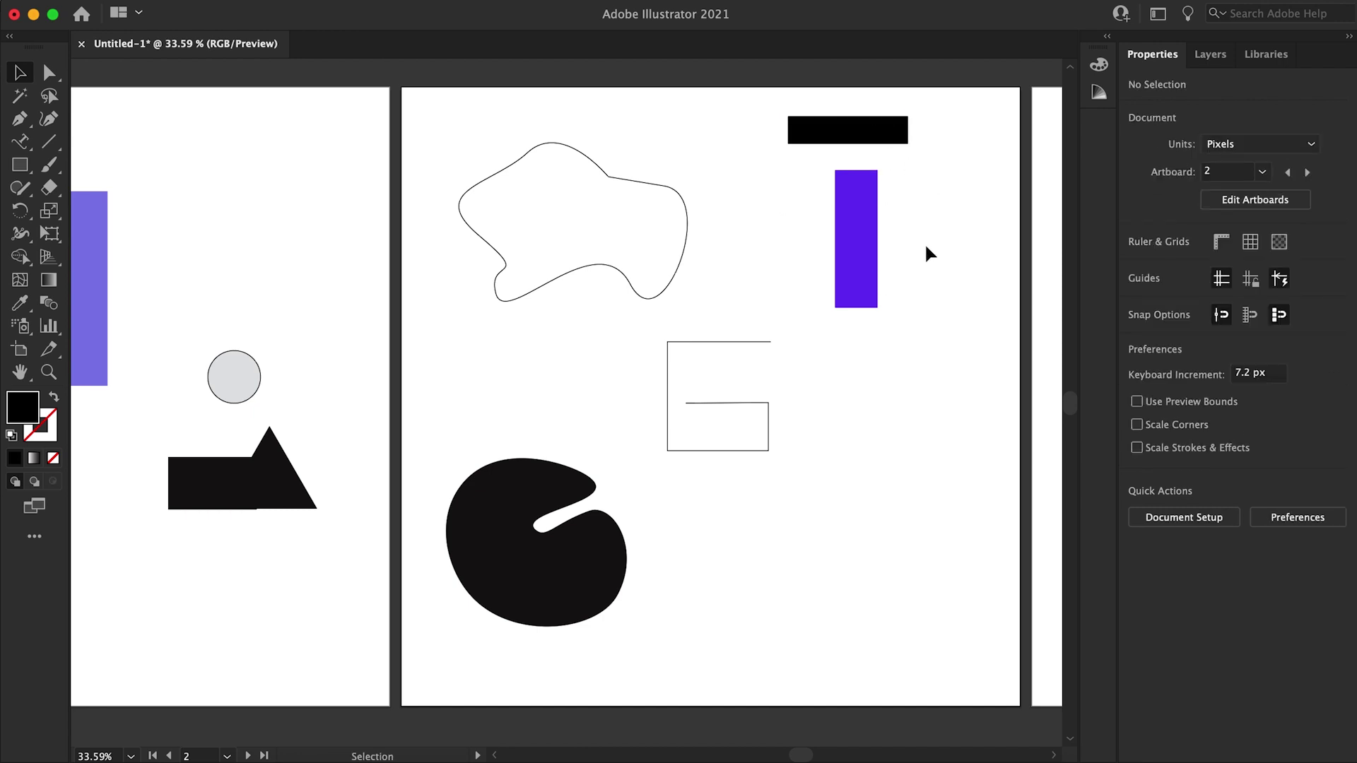
left_click(915, 224)
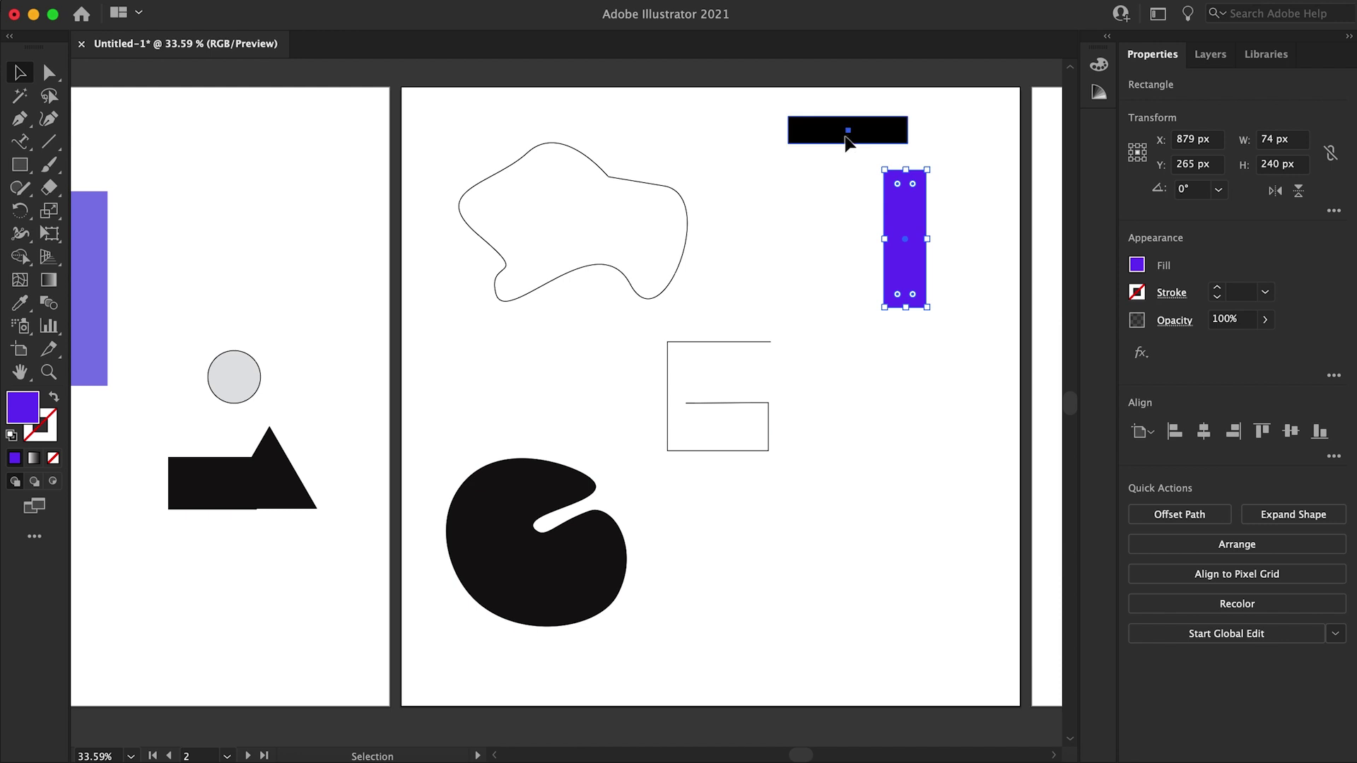
left_click(804, 222)
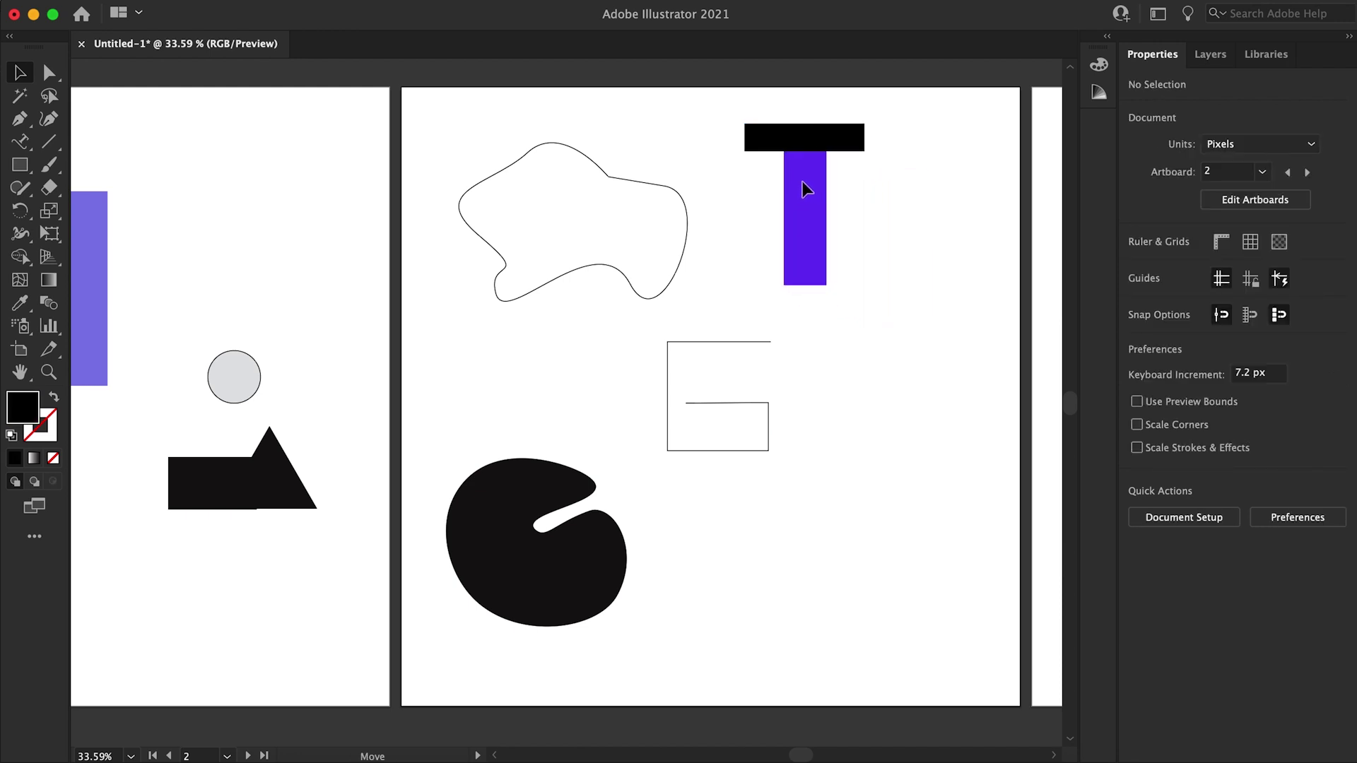
left_click(872, 233)
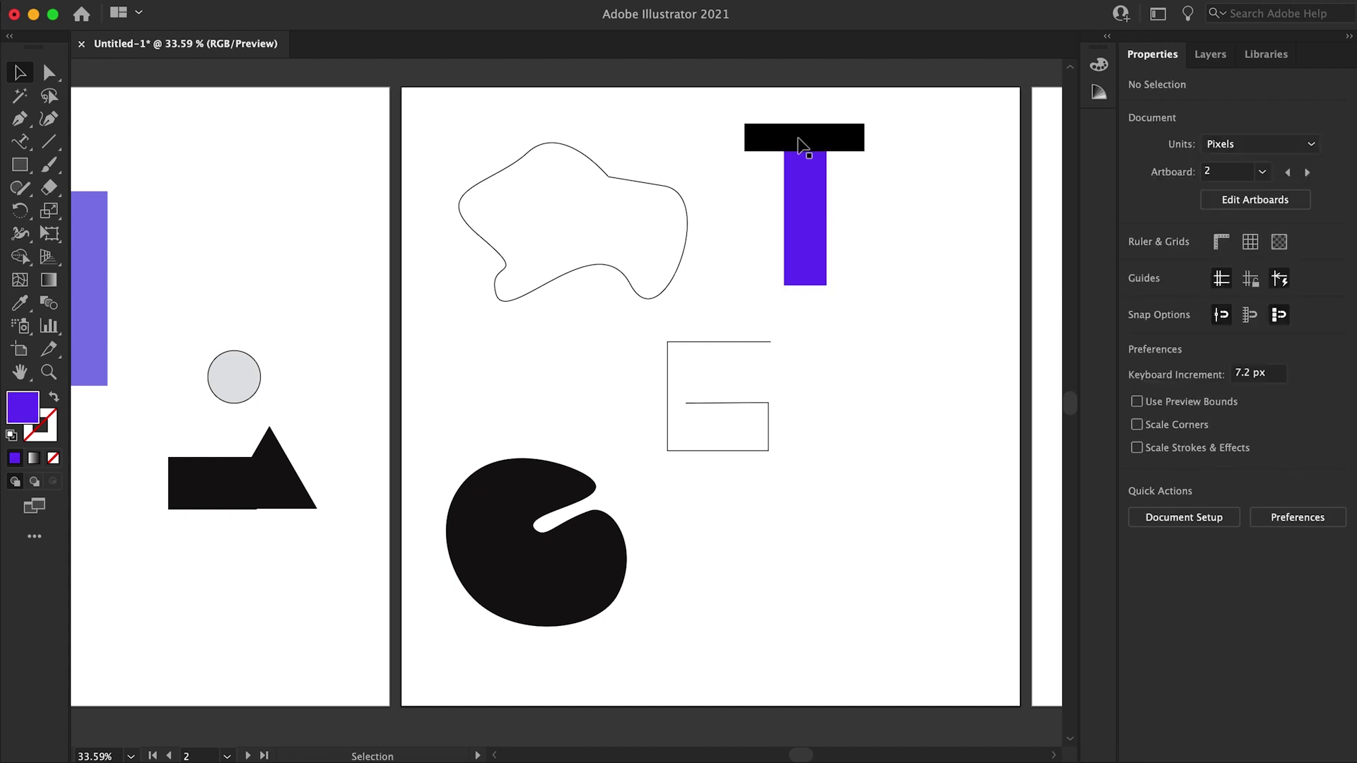
left_click(818, 141)
left_click(879, 203)
left_click_drag(842, 242, 841, 244)
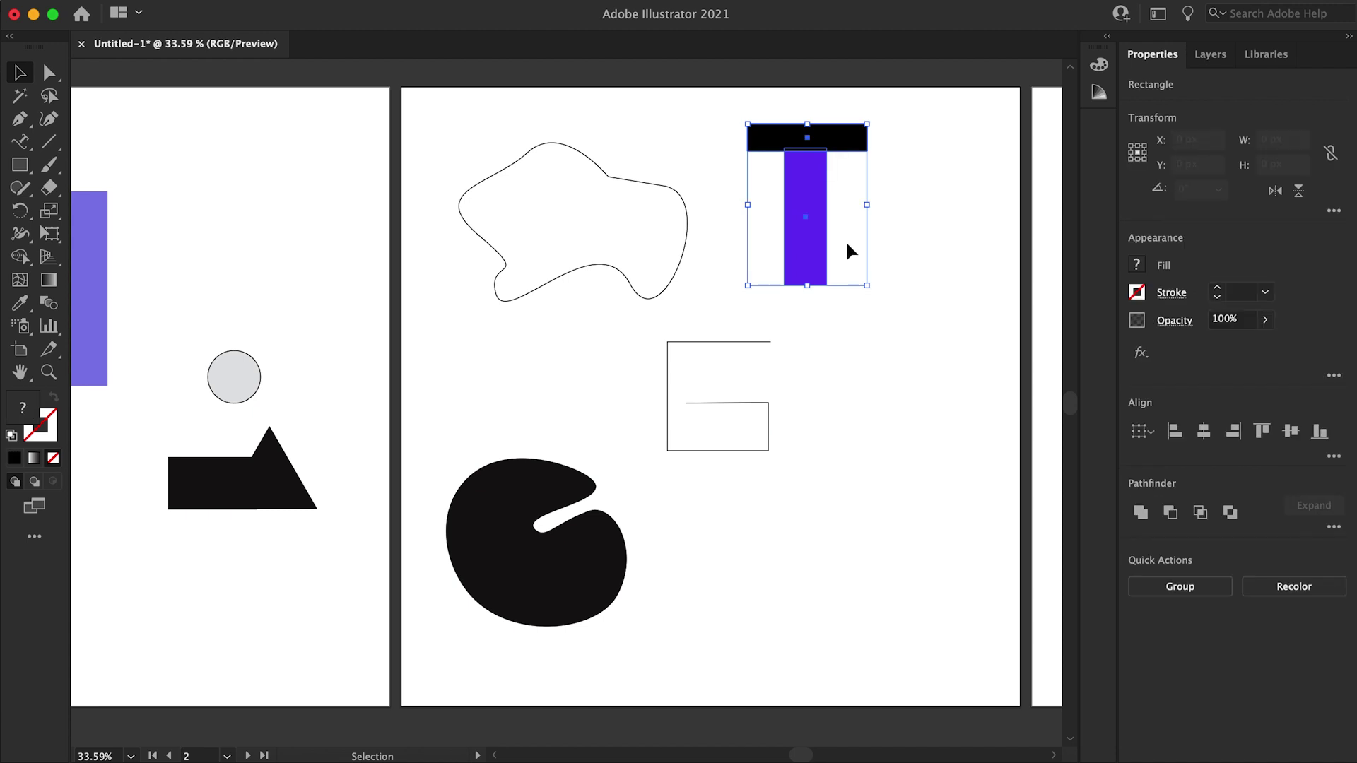
left_click(1141, 511)
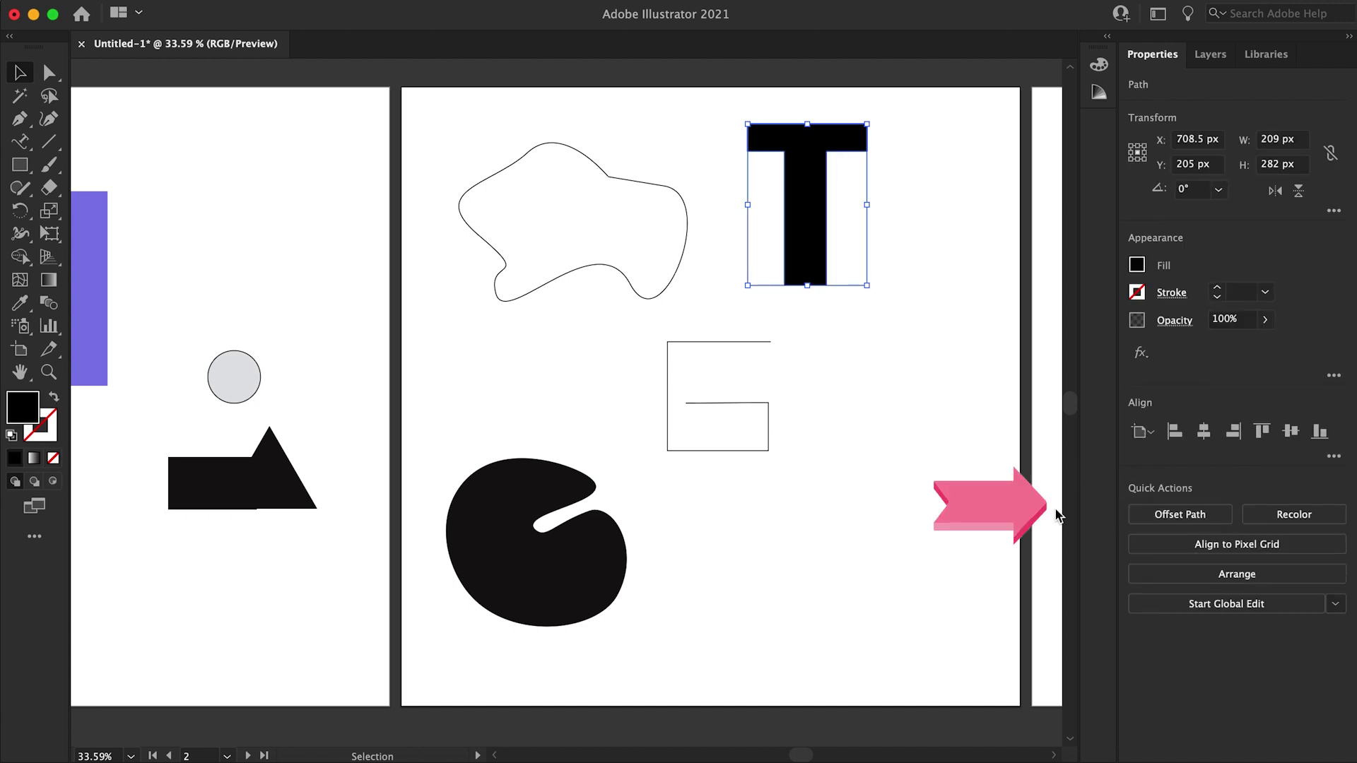
left_click(858, 368)
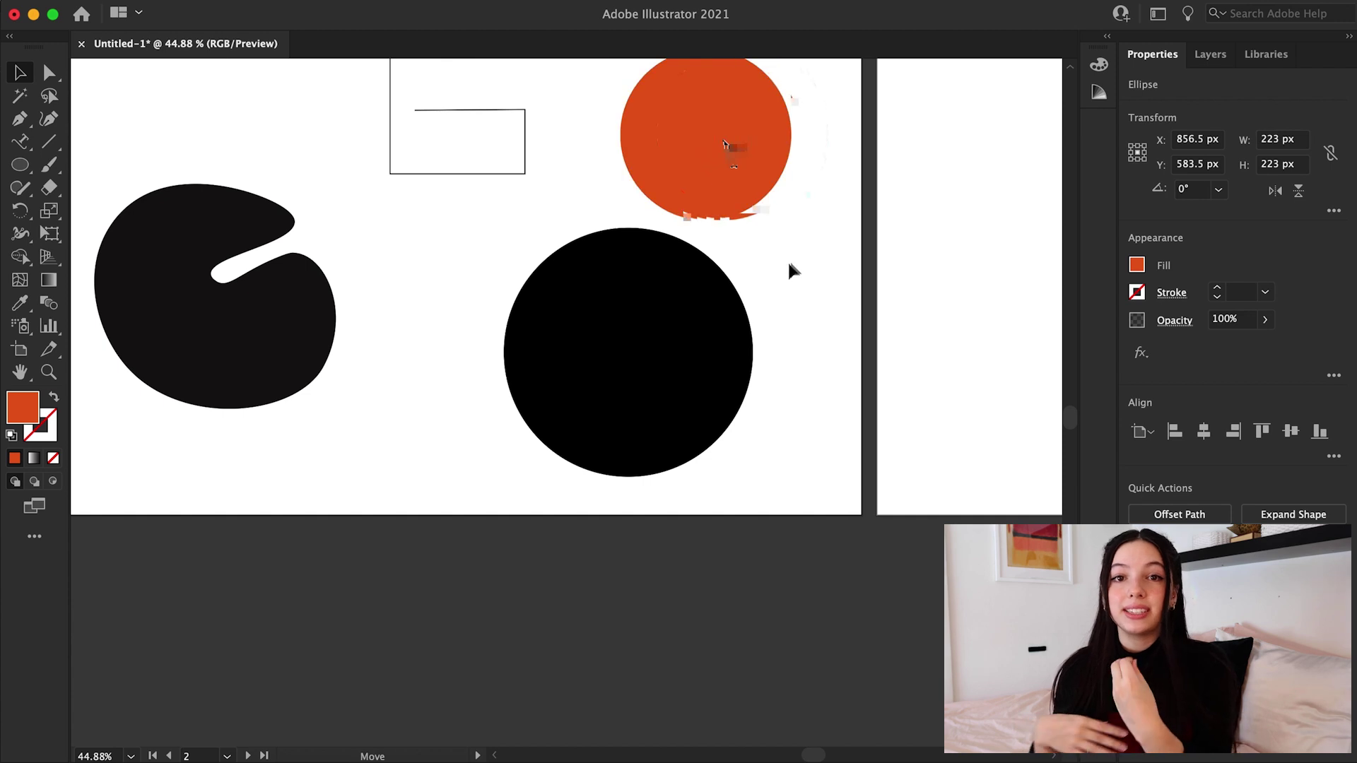
Centre the orange circle on the black circle and select both to leave a black ring
left_click_drag(724, 144, 623, 349)
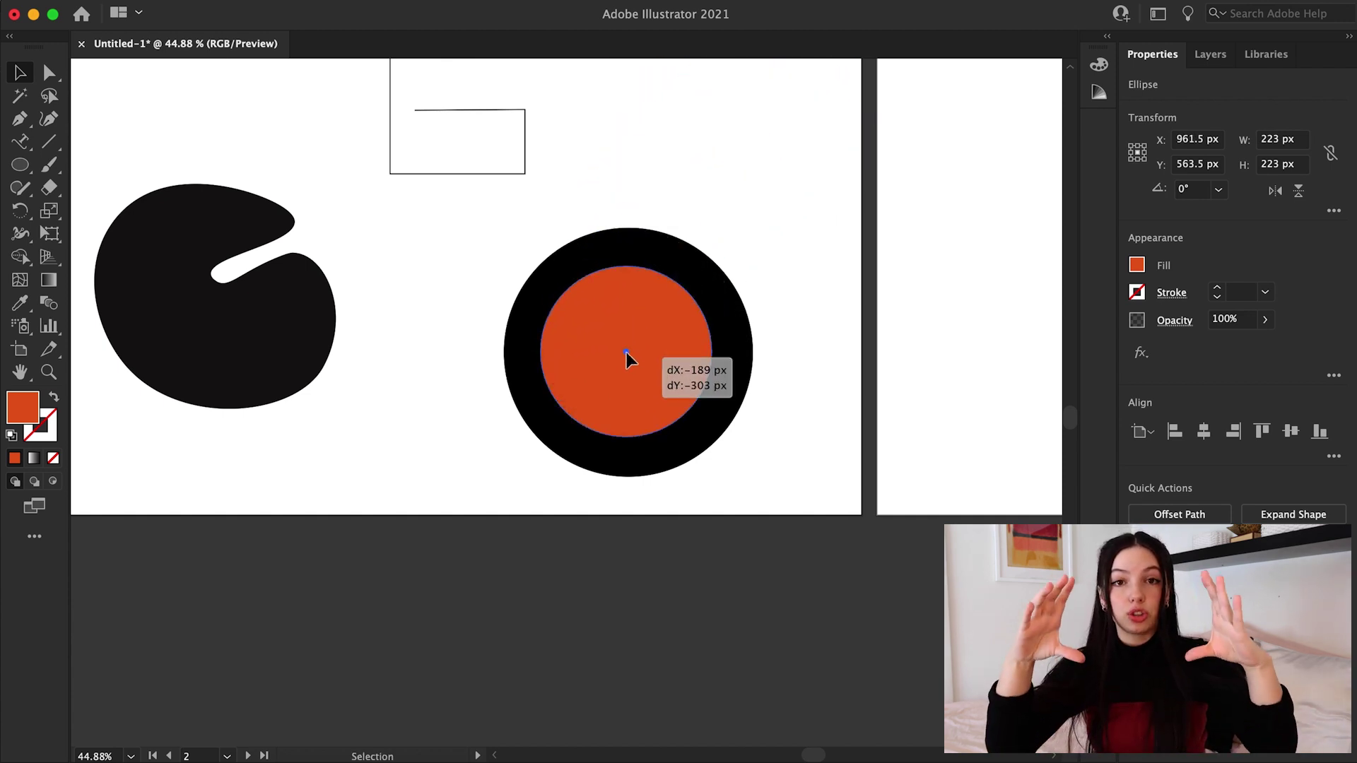
left_click_drag(798, 293, 631, 424)
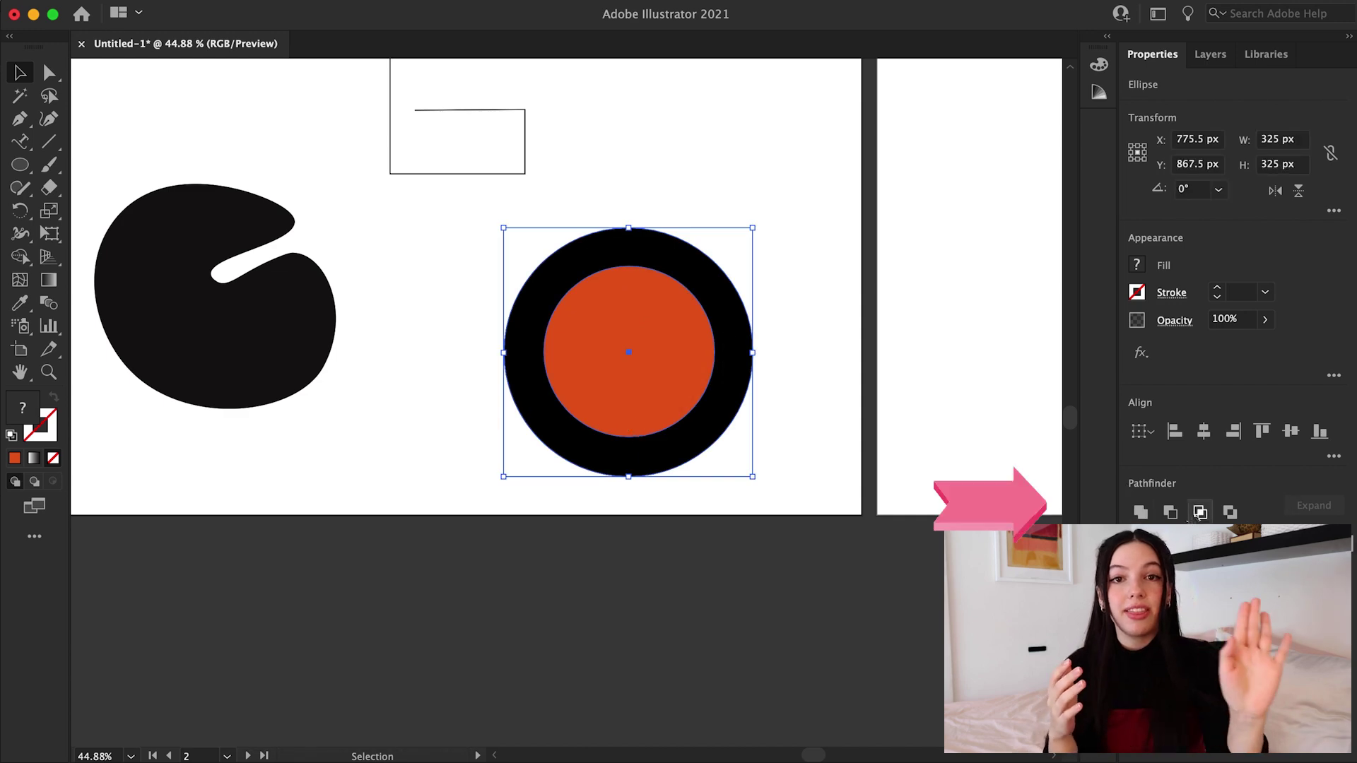
left_click(797, 365)
left_click(700, 306)
left_click(449, 399)
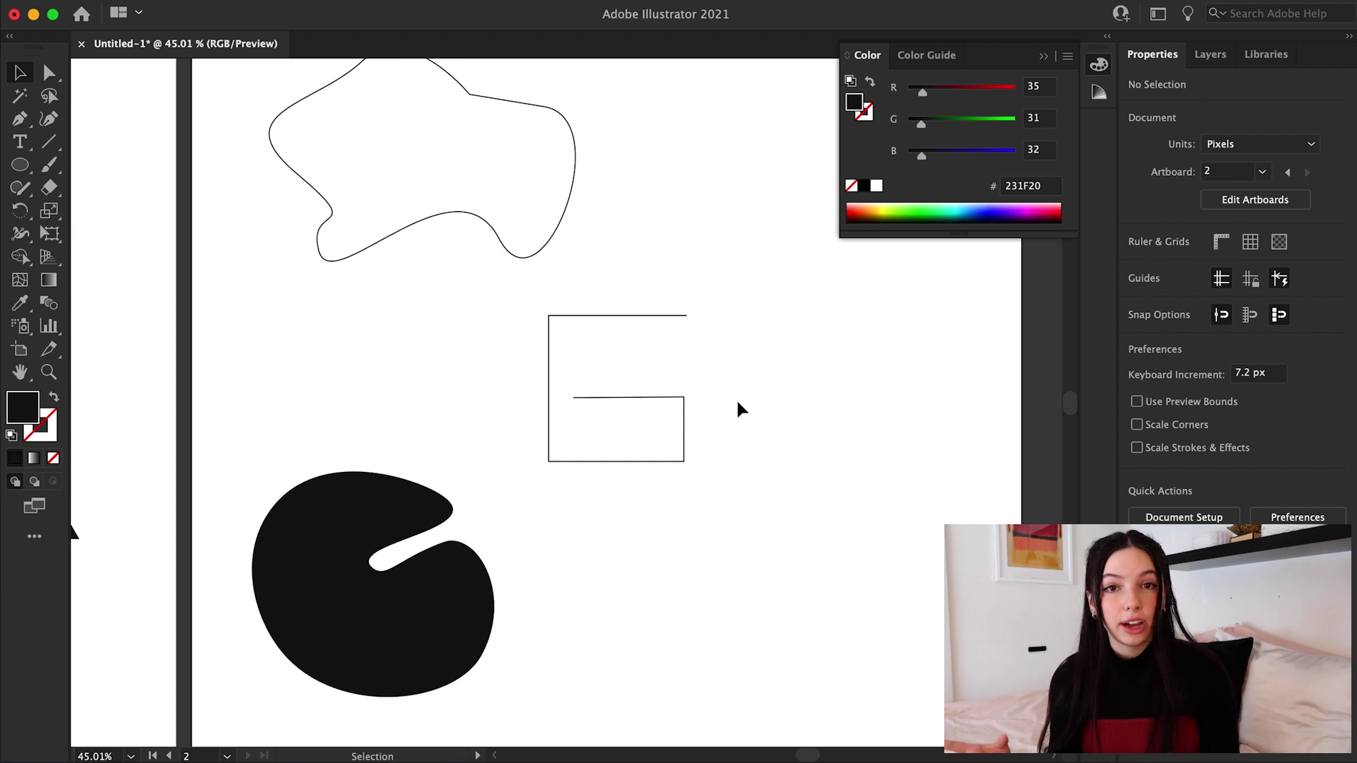
Add a blank Artboard 3 through Edit Artboards and New Artboard, then exit artboard editing
scroll(737, 408, "right", 10)
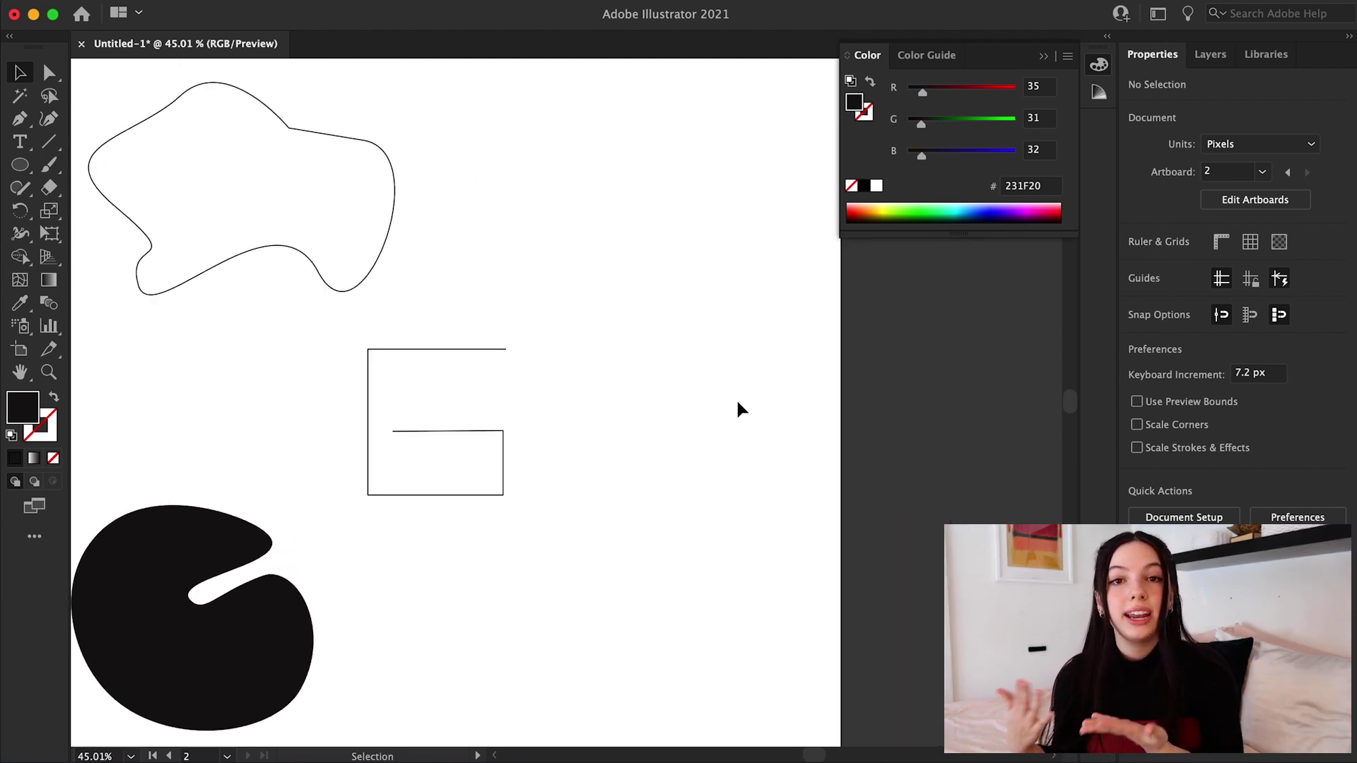
left_click(1264, 198)
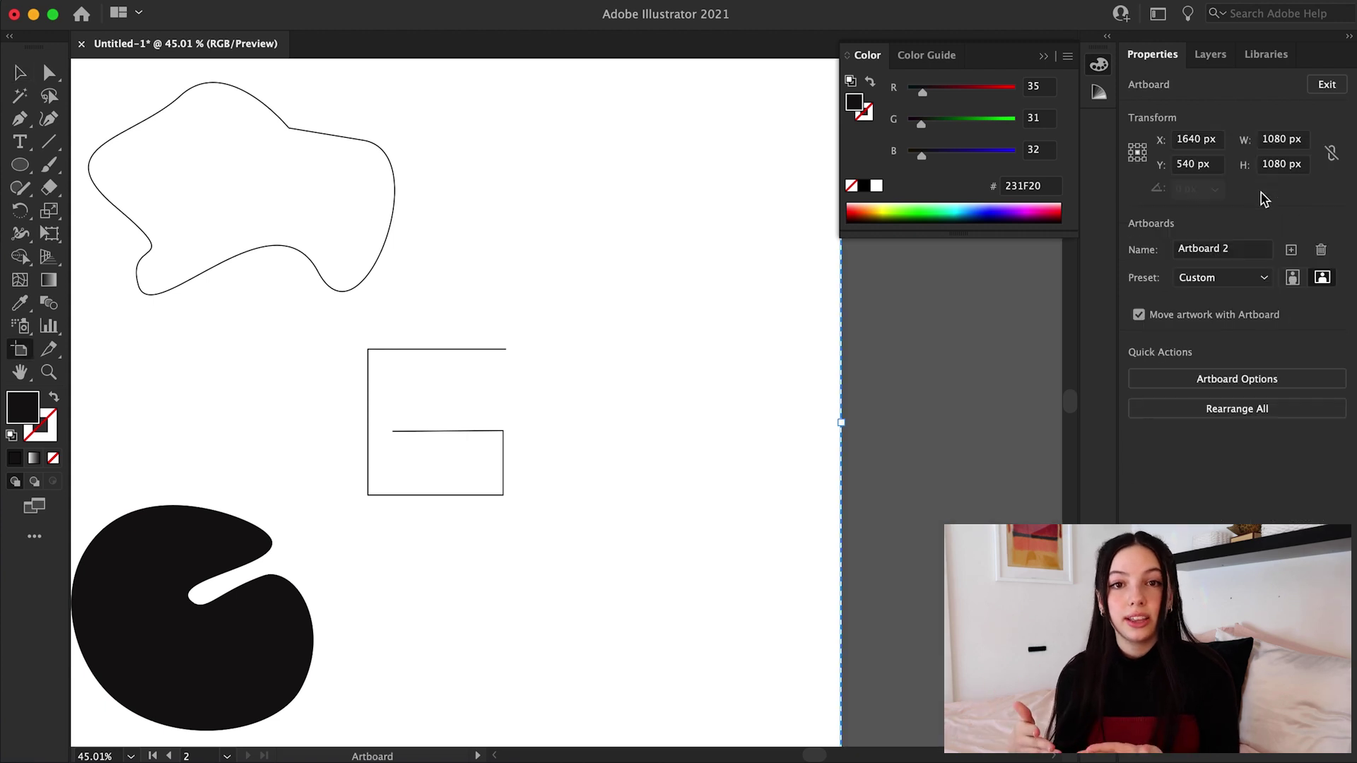
left_click(1290, 251)
left_click(1326, 84)
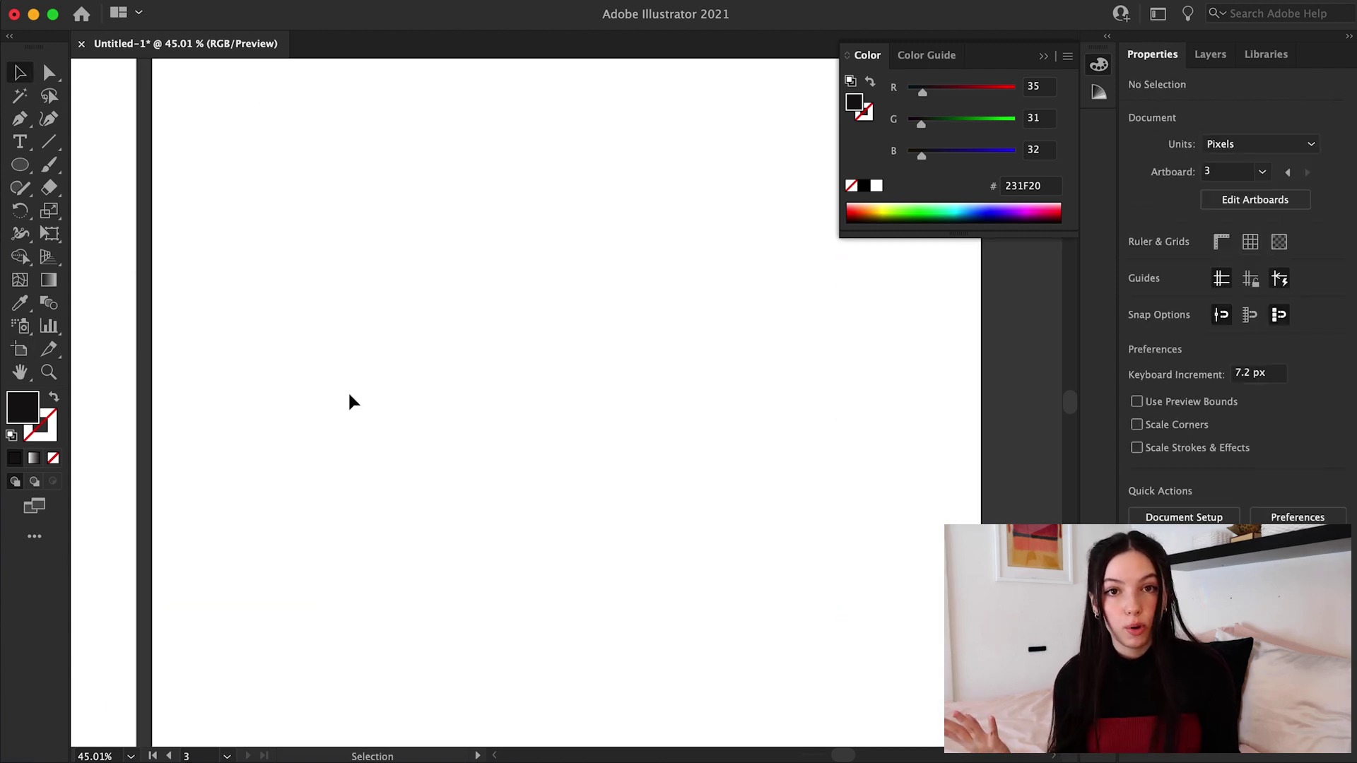